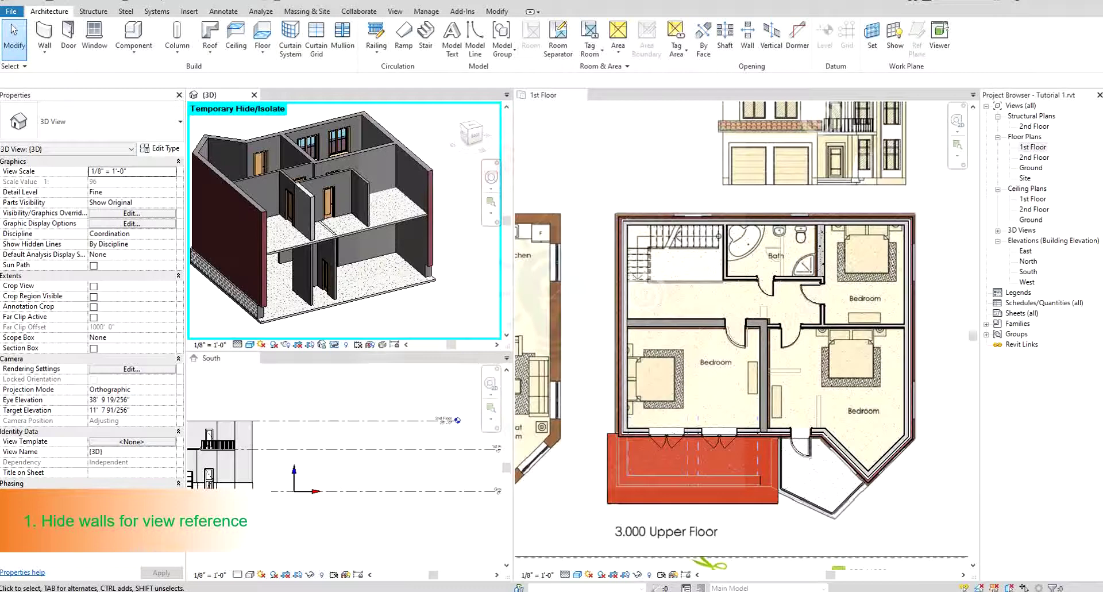
Zoom out the 3D view and make the 1st Floor plan the active view
{"action": "scroll", "coordinate": [457, 320], "scroll_direction": "down", "scroll_amount": 1}
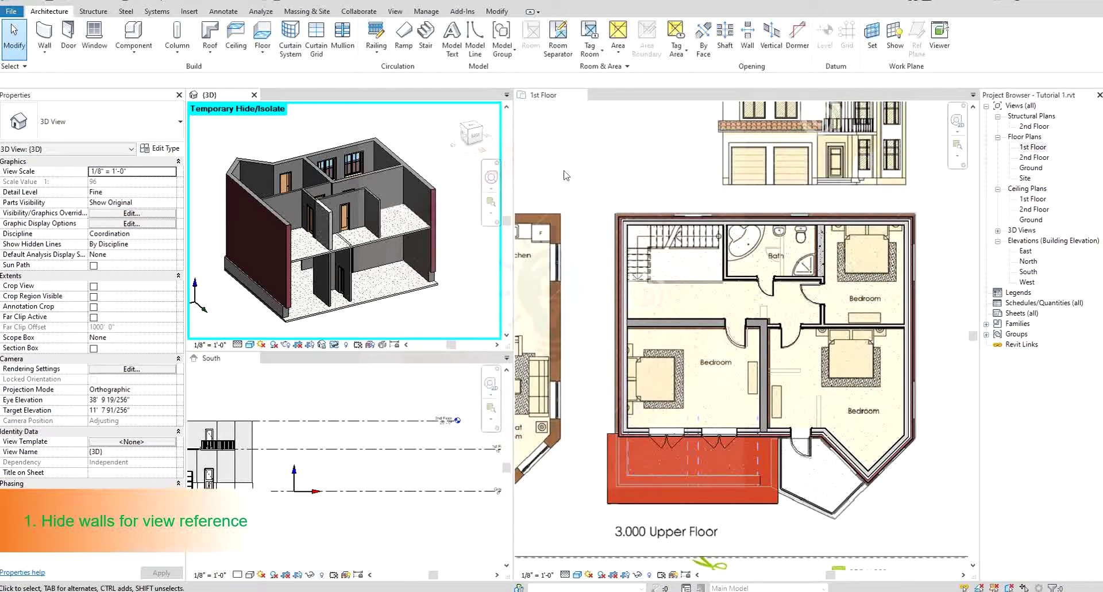
{"action": "left_click", "coordinate": [587, 196]}
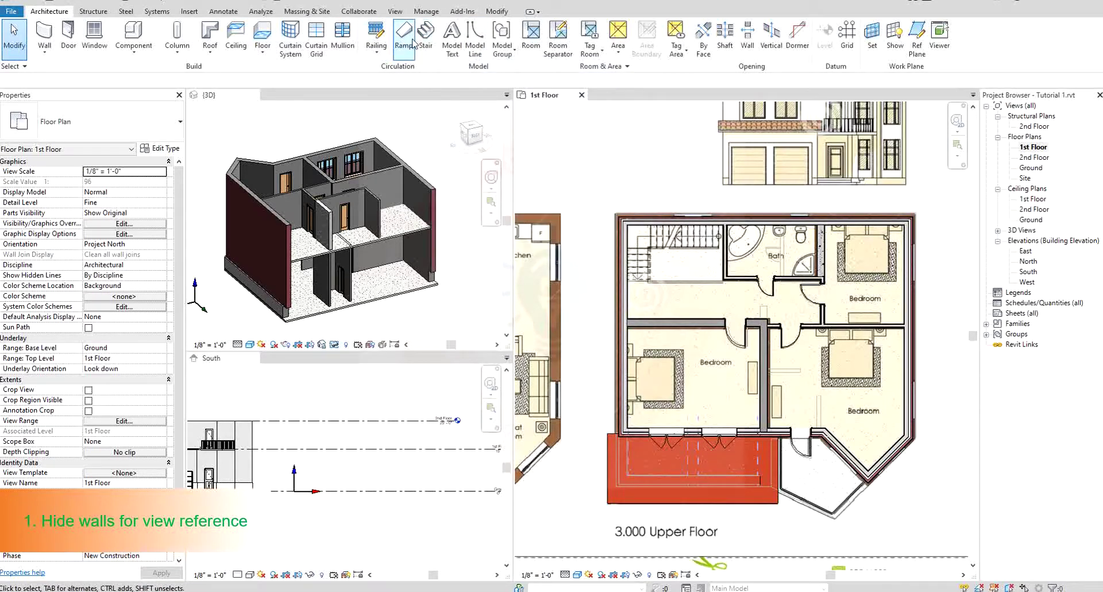
Start a new assembled stair running from 1st Floor to 2nd Floor
{"action": "left_click", "coordinate": [426, 36]}
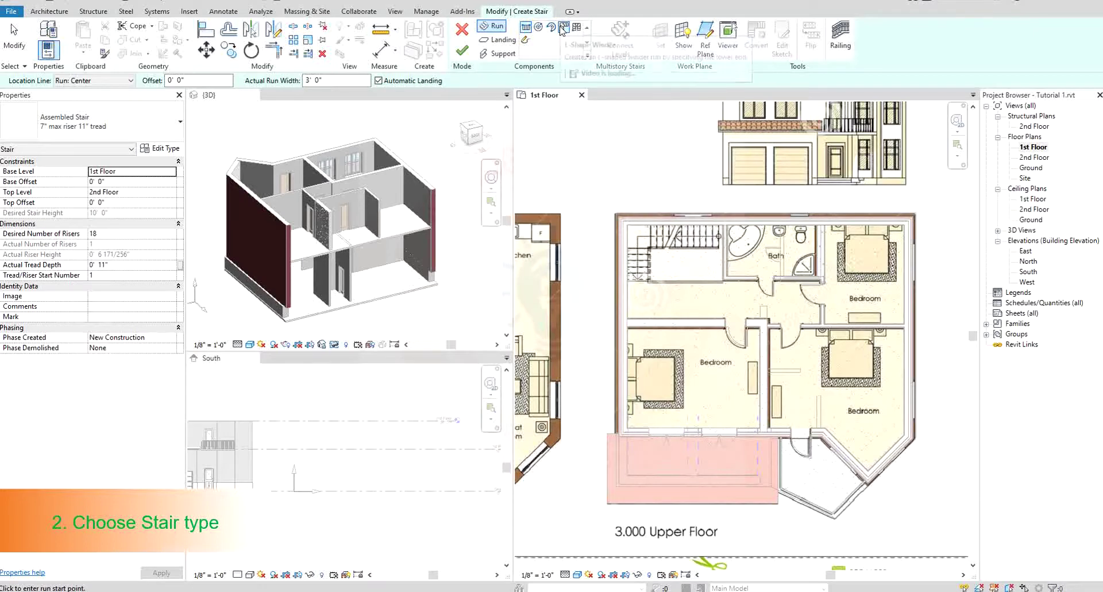
Pick the L-Shape Winder run and cycle the preview through its orientations
{"action": "left_click", "coordinate": [562, 29]}
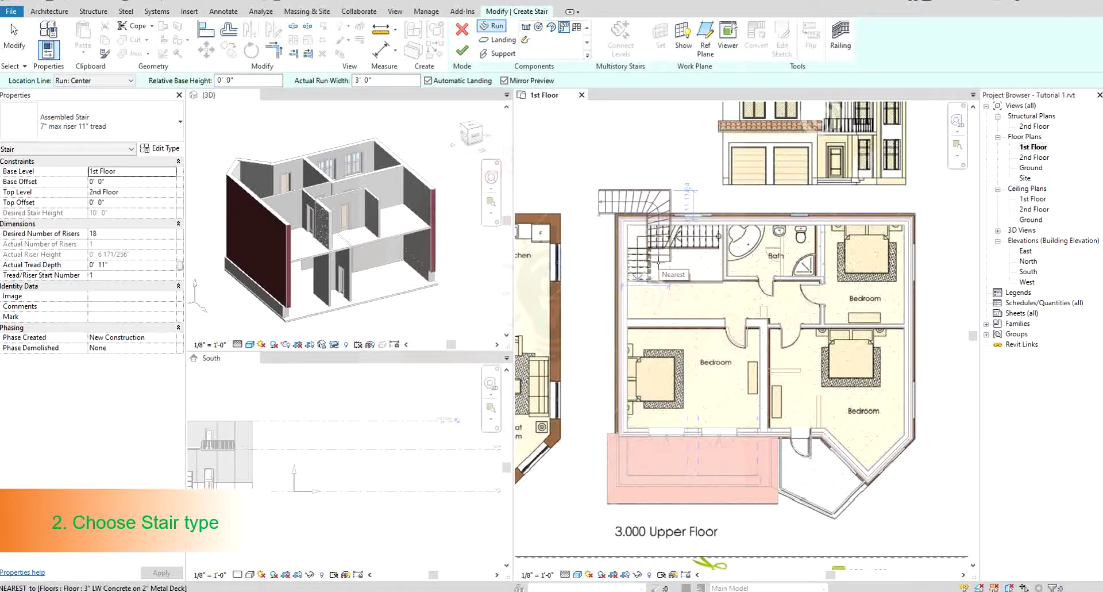
{"action": "key", "text": "space"}
{"action": "key", "text": "space"}
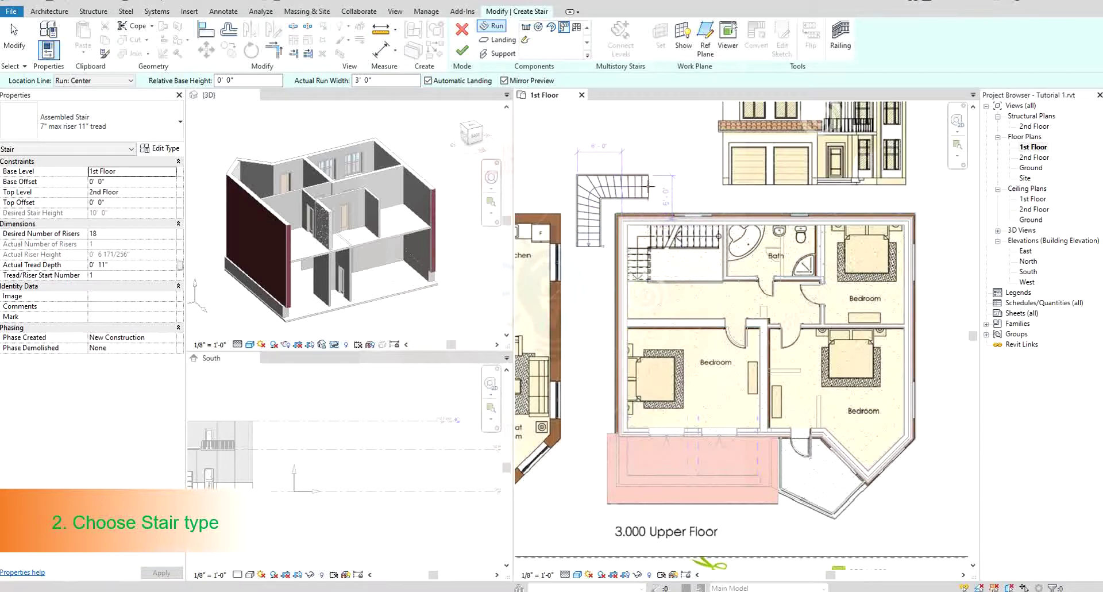
{"action": "key", "text": "space"}
{"action": "key", "text": "space"}
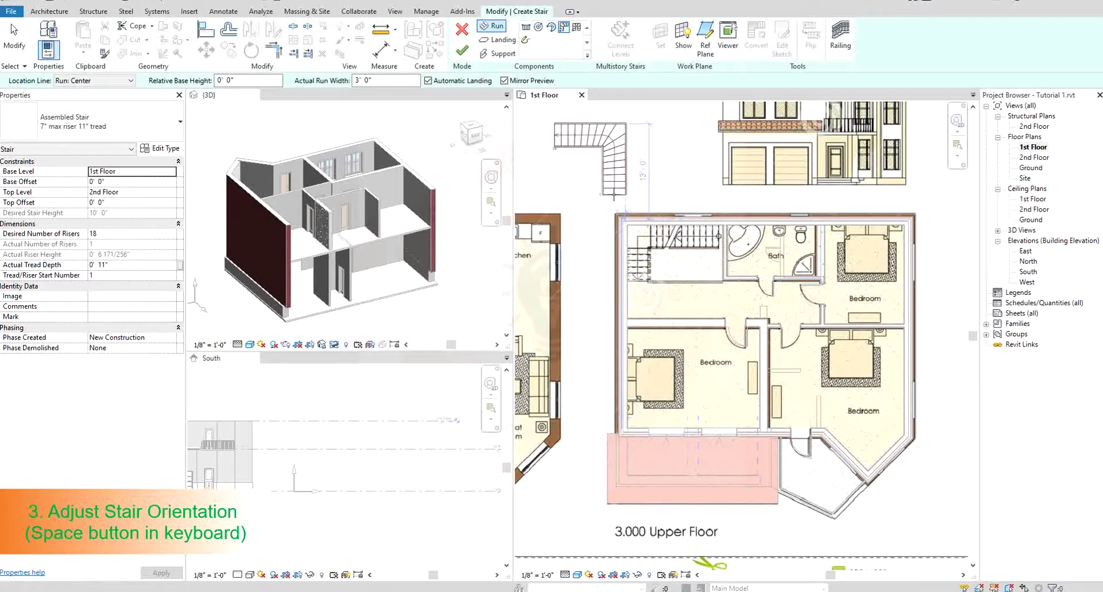
Rotate and mirror the winder preview, then place it in the upper-left stairwell corner
{"action": "key", "text": "space"}
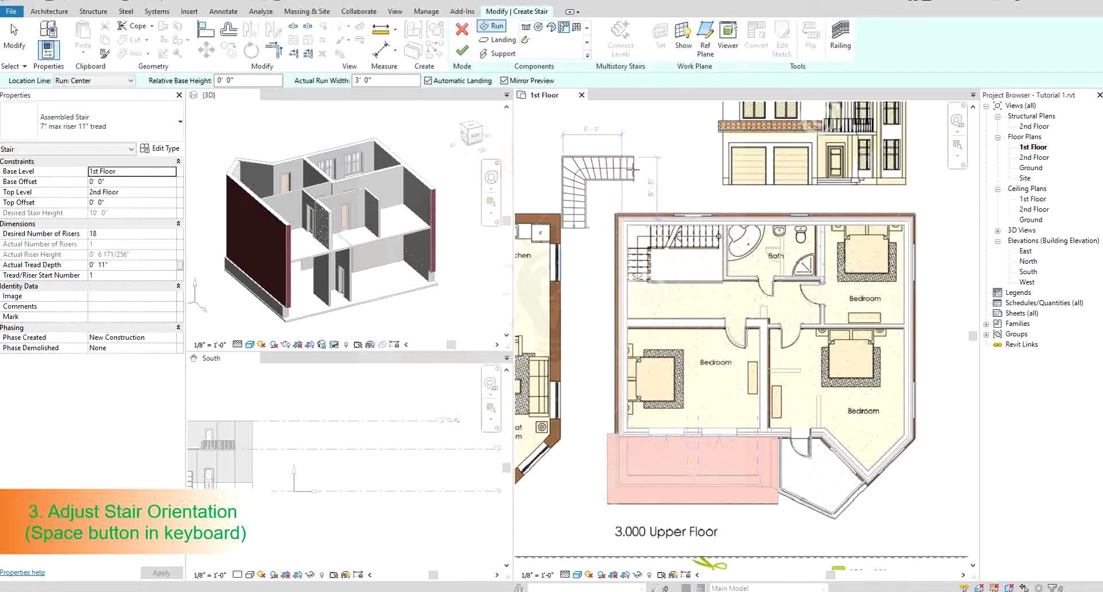
{"action": "left_click", "coordinate": [504, 81]}
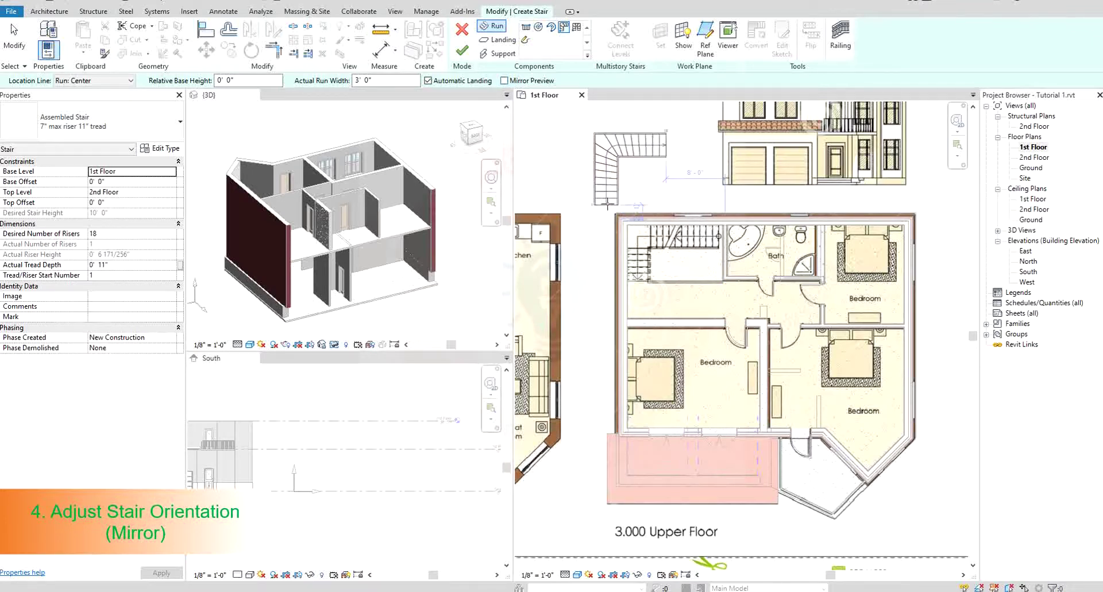
{"action": "key", "text": "space"}
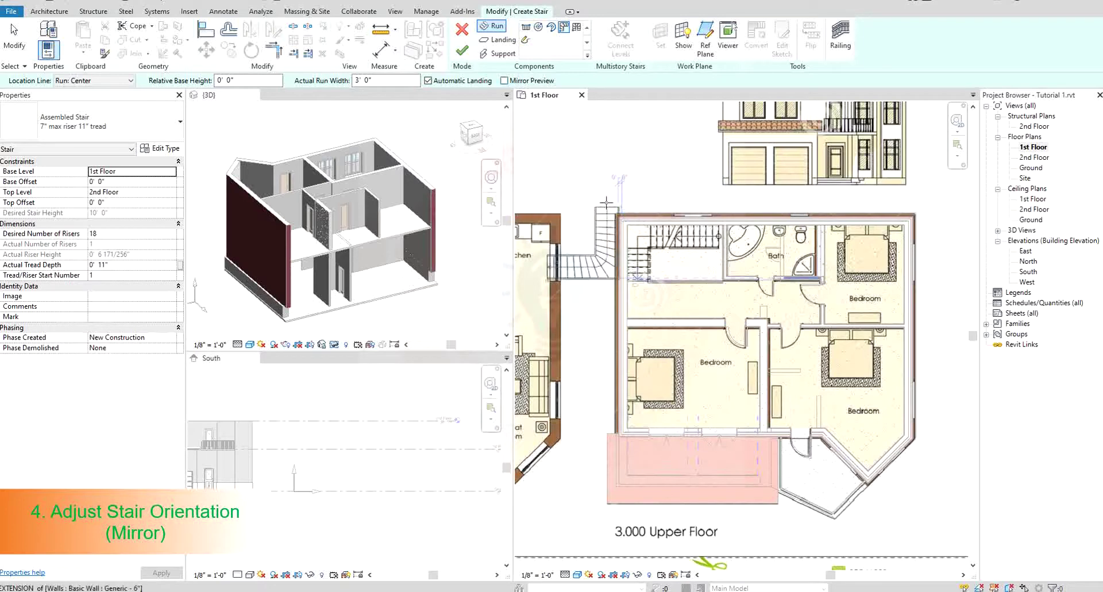
{"action": "key", "text": "space"}
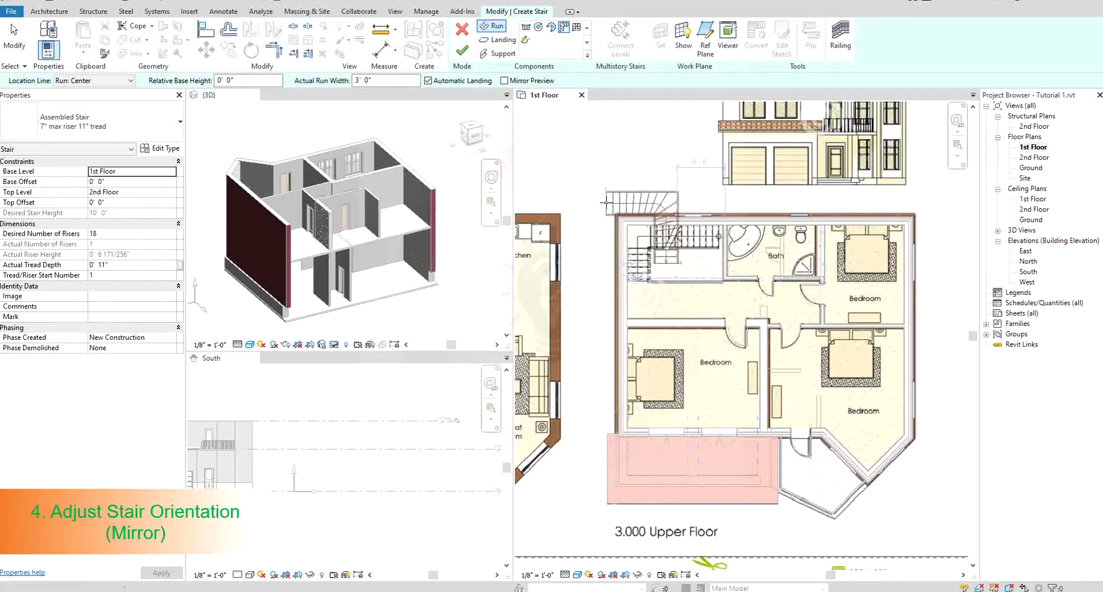
{"action": "key", "text": "space"}
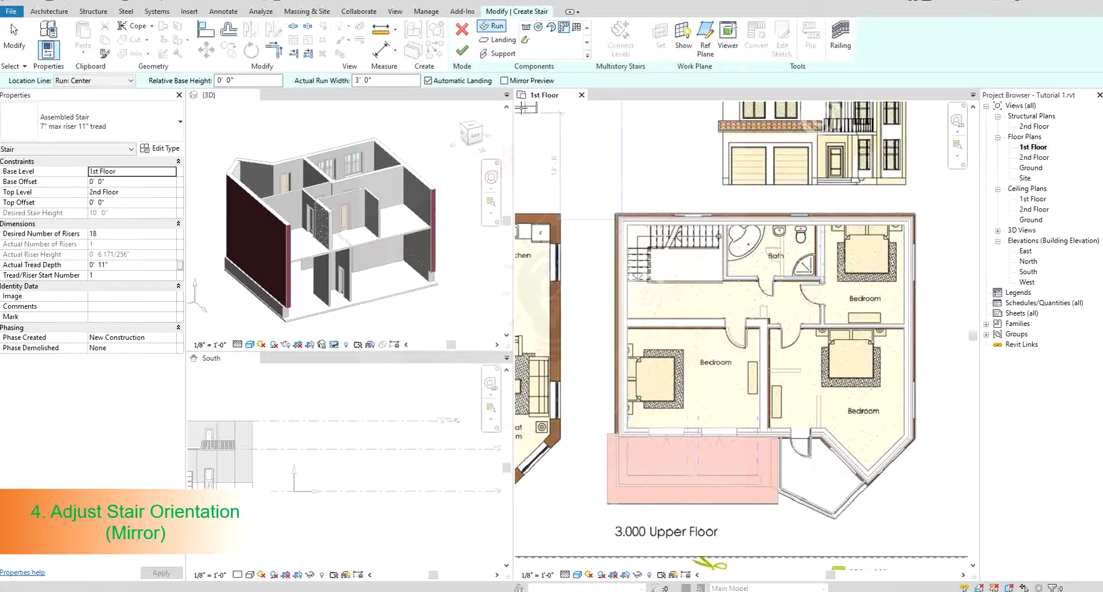
{"action": "left_click", "coordinate": [504, 80]}
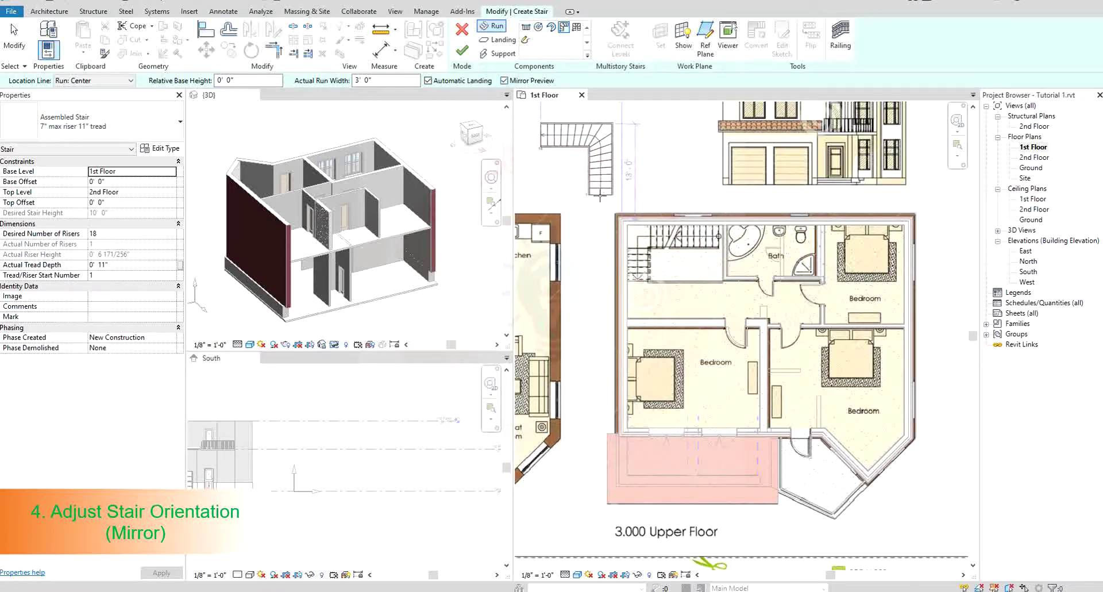
{"action": "key", "text": "space"}
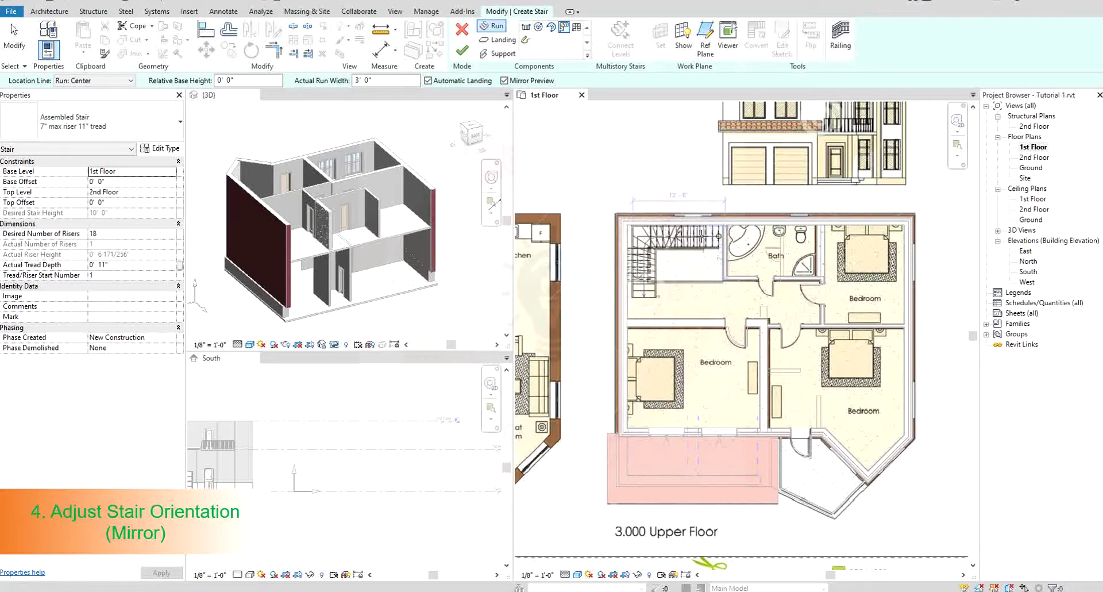
{"action": "left_click", "coordinate": [719, 235]}
Drag the winder run's end handle rightward along the top wall, then deselect
{"action": "scroll", "coordinate": [664, 302], "scroll_direction": "up", "scroll_amount": 2}
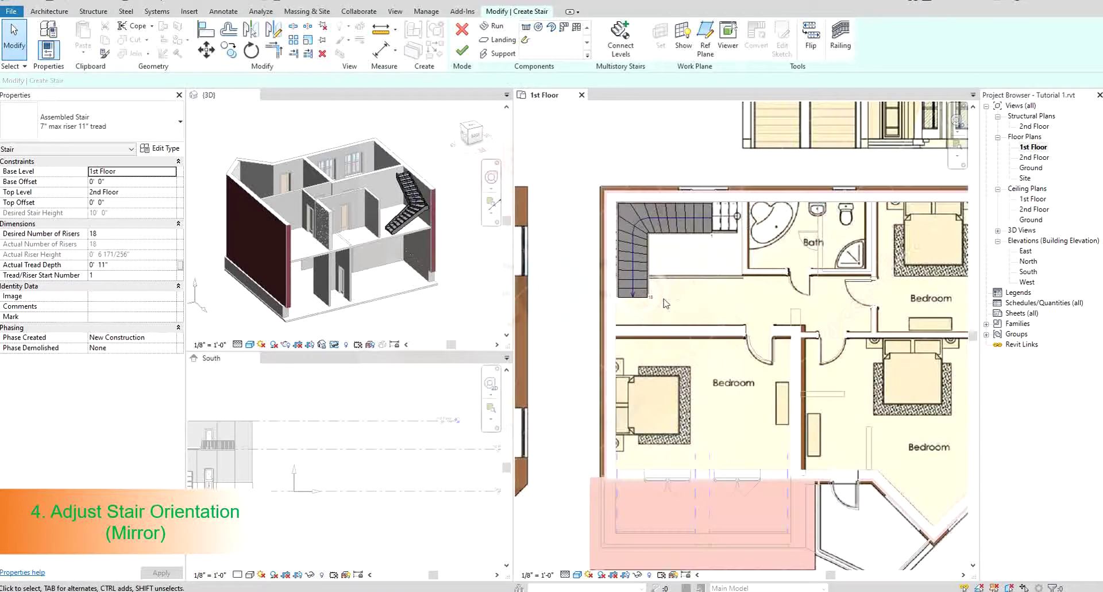
{"action": "left_click", "coordinate": [713, 221]}
{"action": "scroll", "coordinate": [717, 219], "scroll_direction": "up", "scroll_amount": 1}
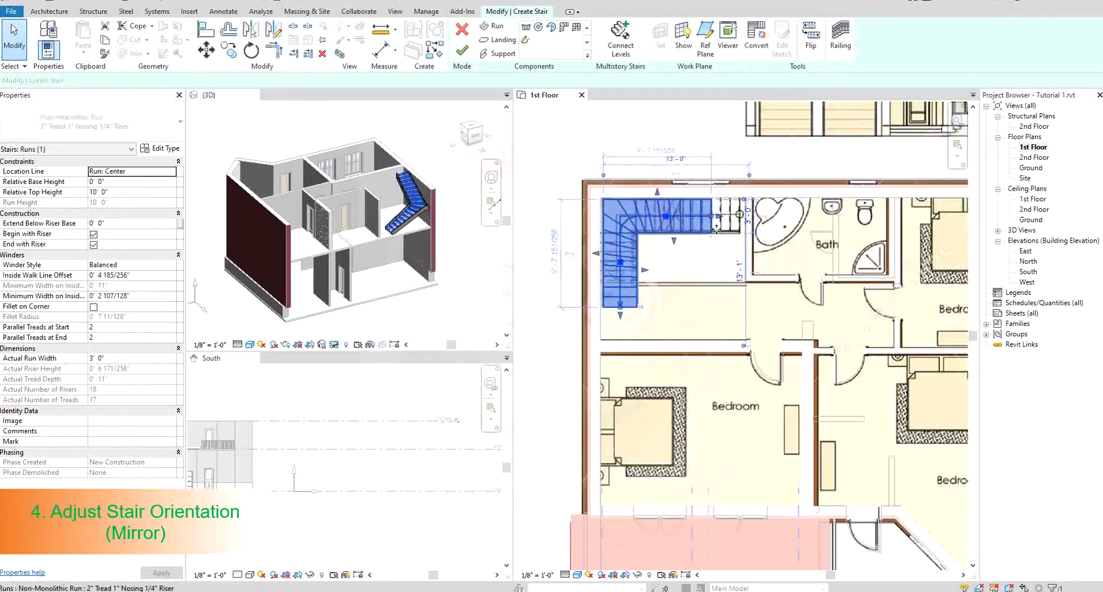
{"action": "left_click_drag", "start_coordinate": [718, 217], "coordinate": [740, 217]}
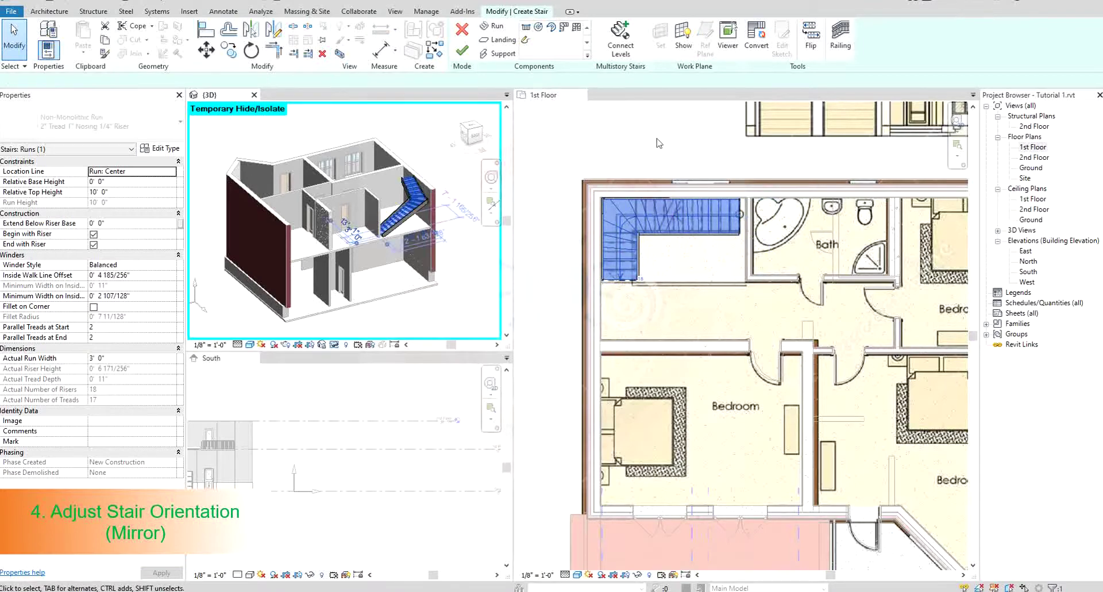
{"action": "left_click", "coordinate": [550, 144]}
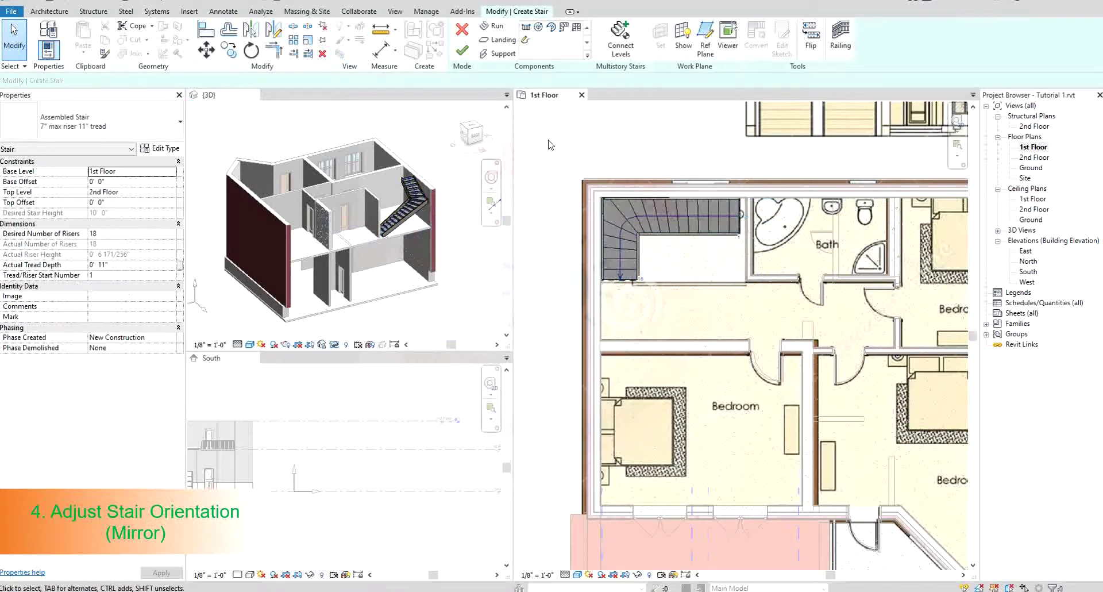
Set the stair's Base Level to Ground and Top Level to 1st Floor
{"action": "left_click", "coordinate": [171, 171]}
{"action": "left_click", "coordinate": [103, 181]}
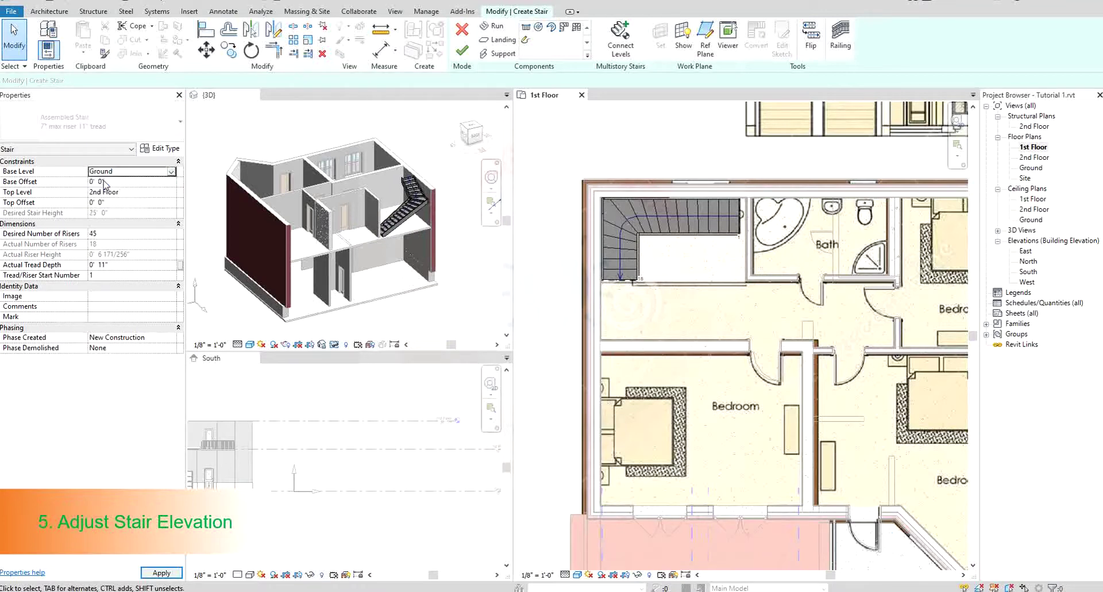
{"action": "left_click", "coordinate": [172, 192]}
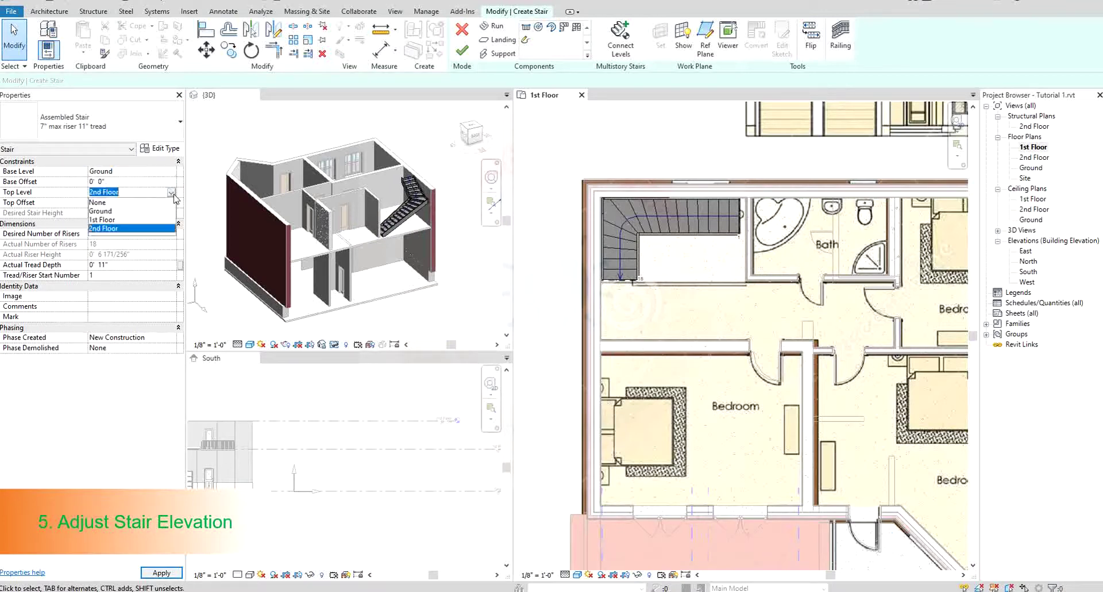
{"action": "left_click", "coordinate": [104, 219]}
{"action": "left_click", "coordinate": [161, 572]}
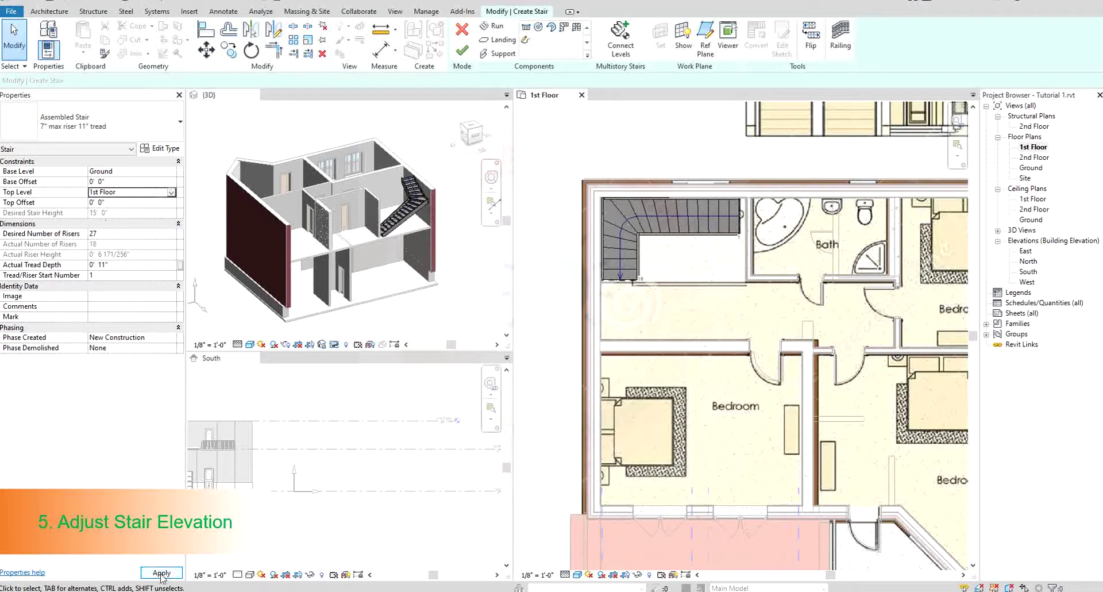
Orbit the 3D view to check the stair, then raise the desired riser count
{"action": "scroll", "coordinate": [435, 290], "scroll_direction": "up", "scroll_amount": 2}
{"action": "left_click", "coordinate": [436, 293]}
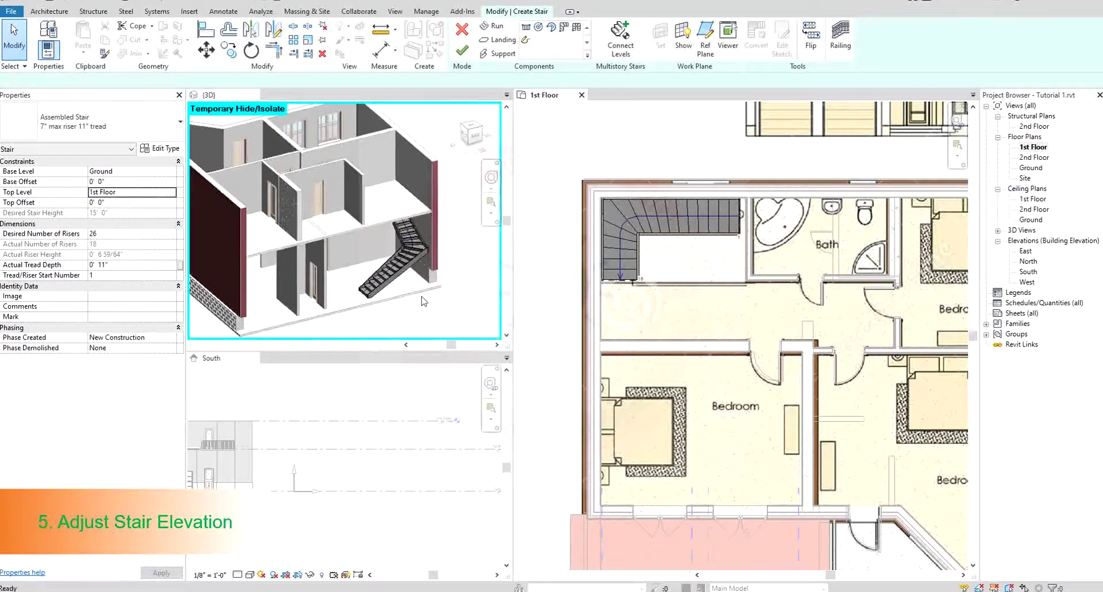
{"action": "middle_click_drag", "start_coordinate": [441, 317], "coordinate": [412, 248], "text": "shift"}
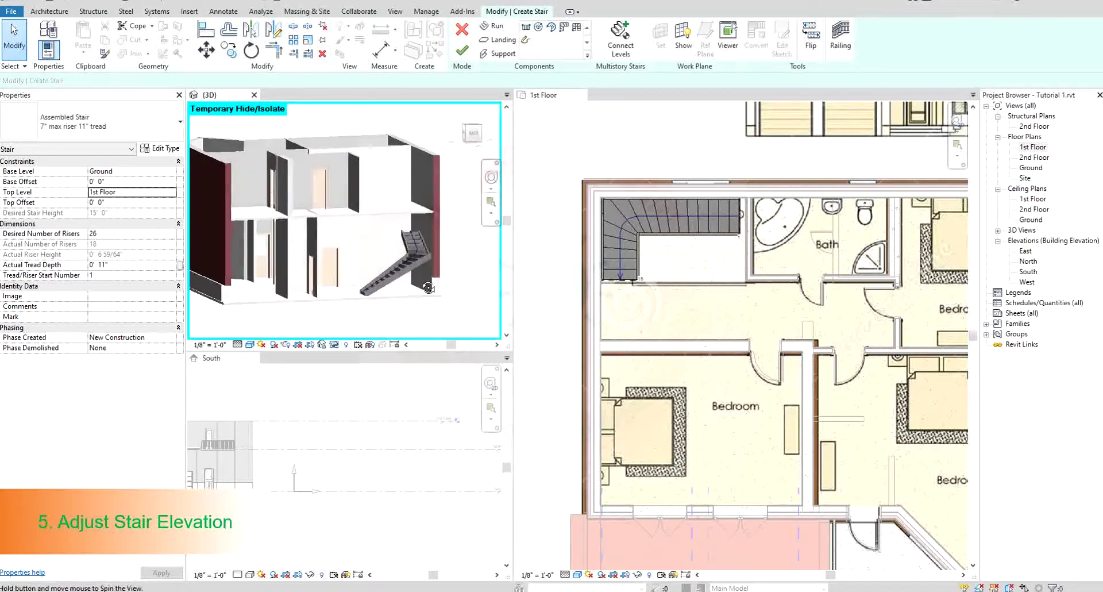
{"action": "left_click", "coordinate": [411, 246]}
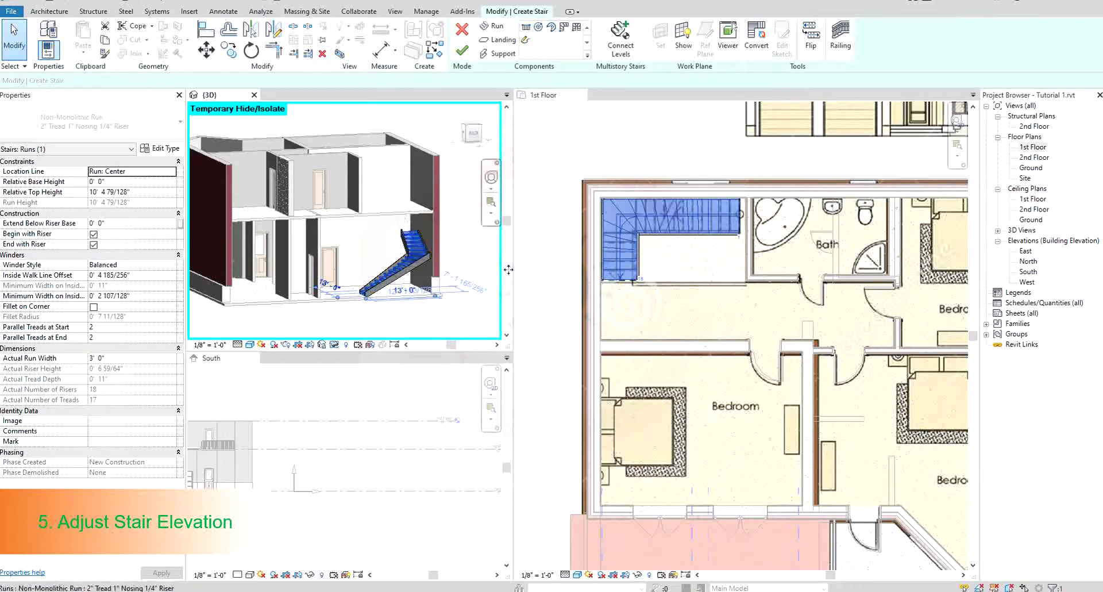
{"action": "key", "text": "Escape"}
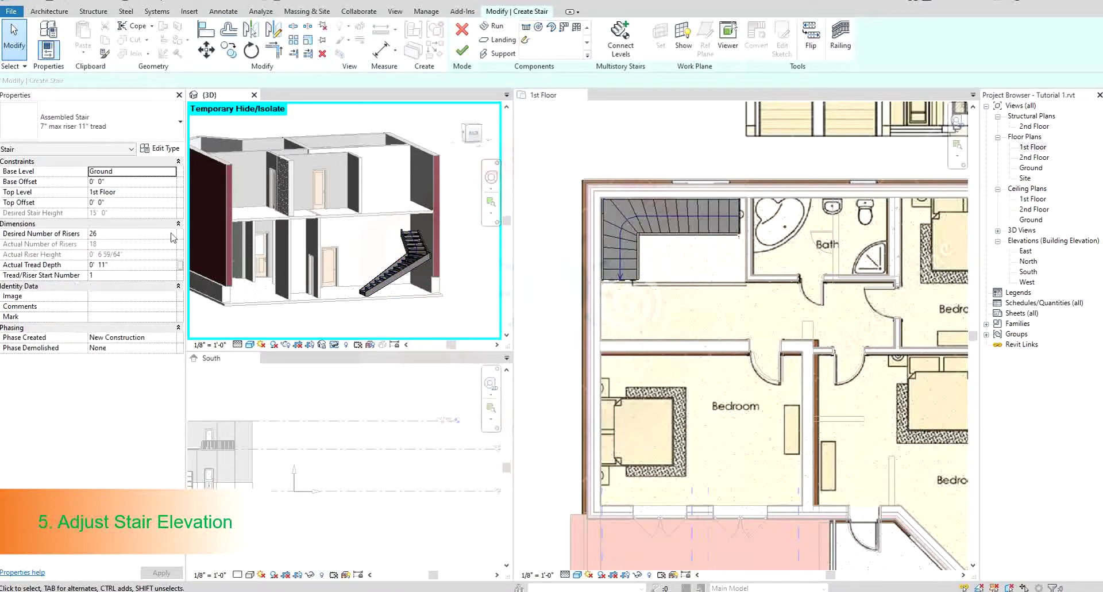
{"action": "left_click", "coordinate": [173, 237]}
{"action": "left_click", "coordinate": [172, 232]}
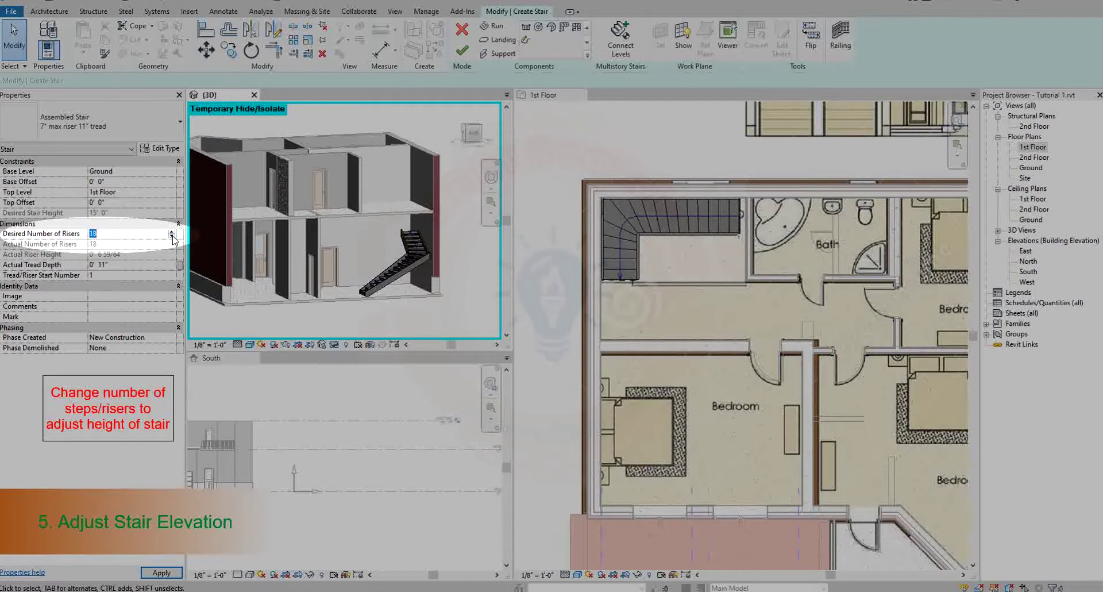
Apply 18 desired risers, accept the riser height warning, and finish the stair
{"action": "left_click", "coordinate": [161, 573]}
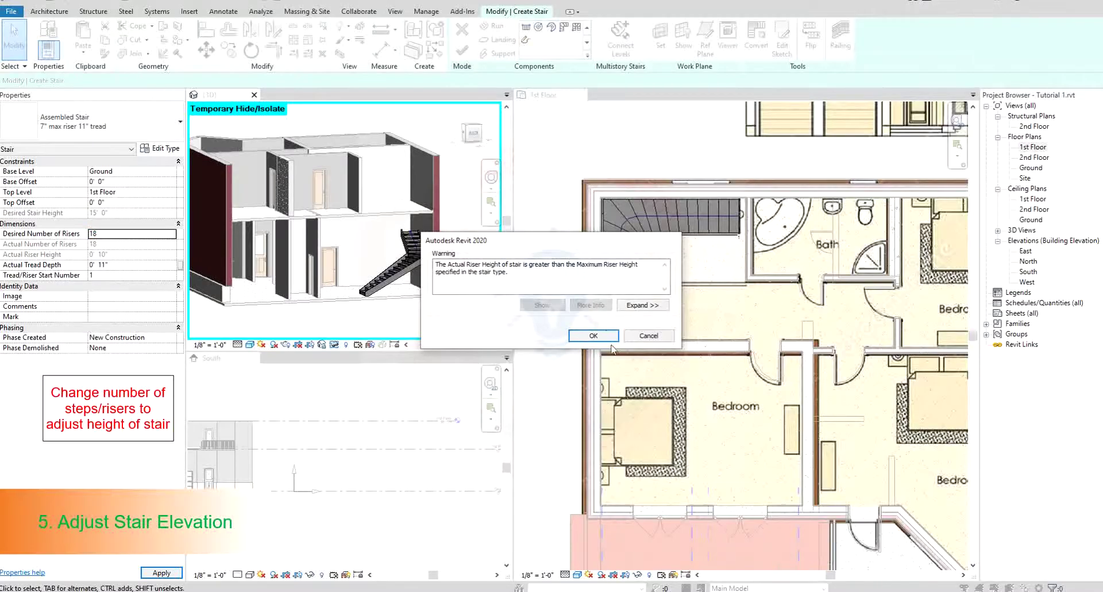
{"action": "left_click", "coordinate": [604, 335]}
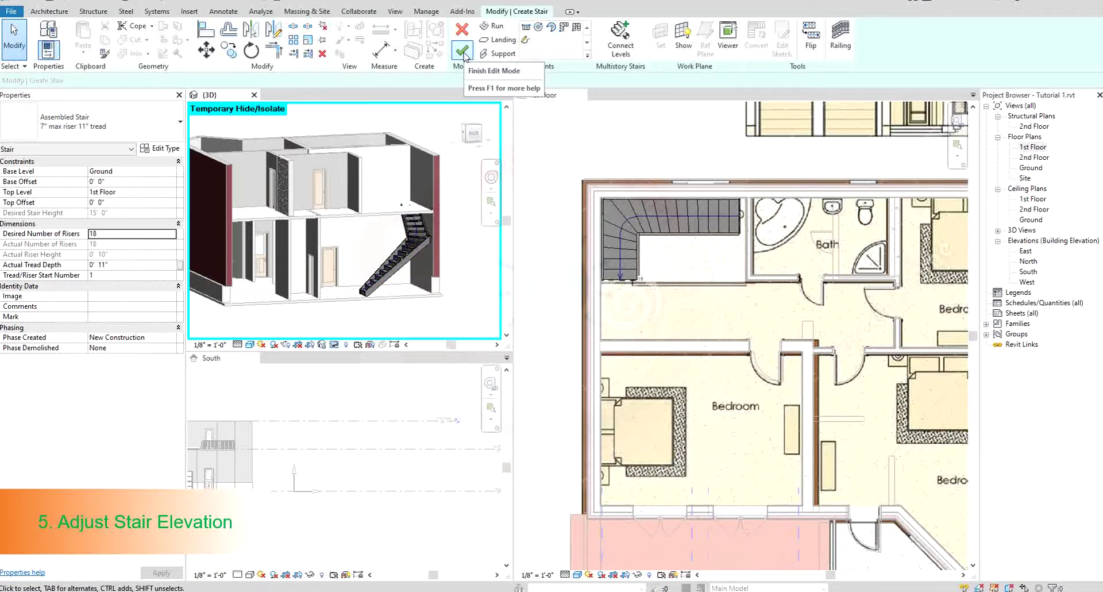
{"action": "left_click", "coordinate": [464, 53]}
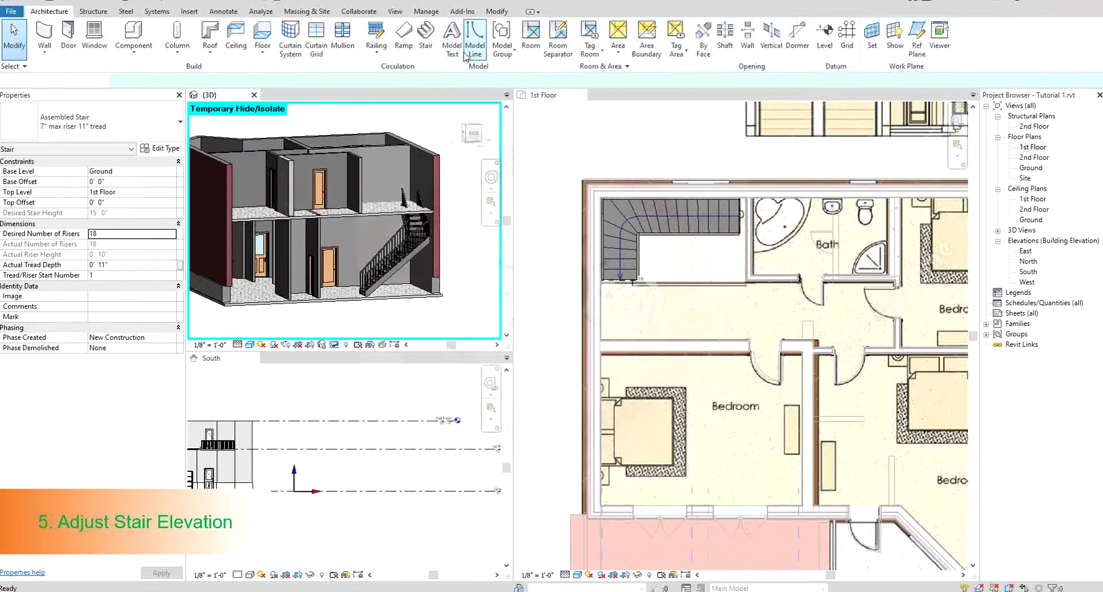
Activate and zoom into the 1st Floor plan showing the finished stair
{"action": "scroll", "coordinate": [415, 261], "scroll_direction": "up", "scroll_amount": 2}
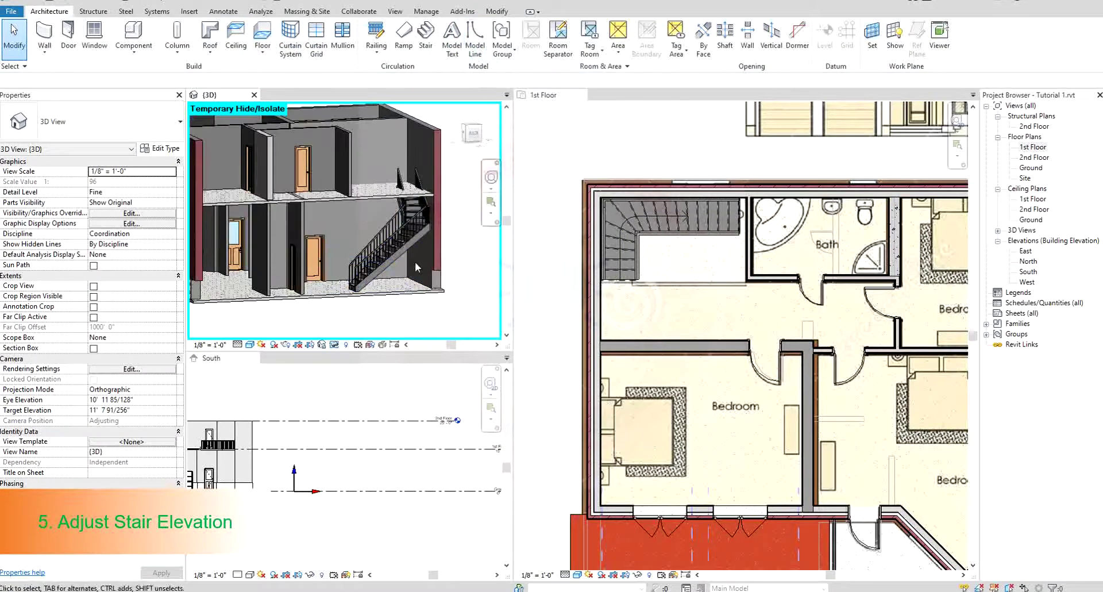
{"action": "left_click", "coordinate": [550, 236]}
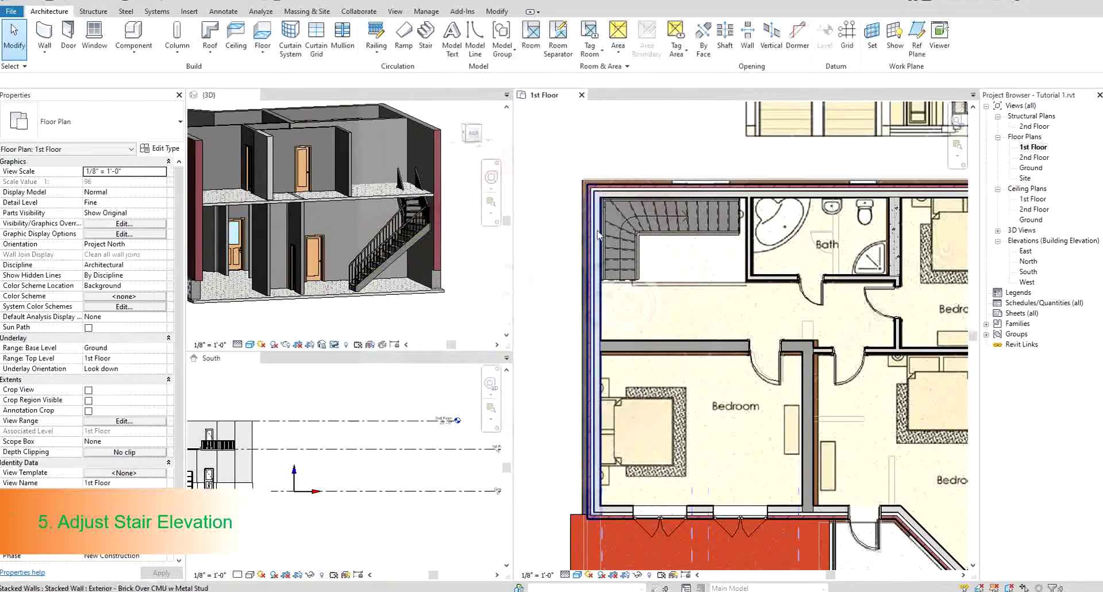
{"action": "scroll", "coordinate": [638, 237], "scroll_direction": "up", "scroll_amount": 1}
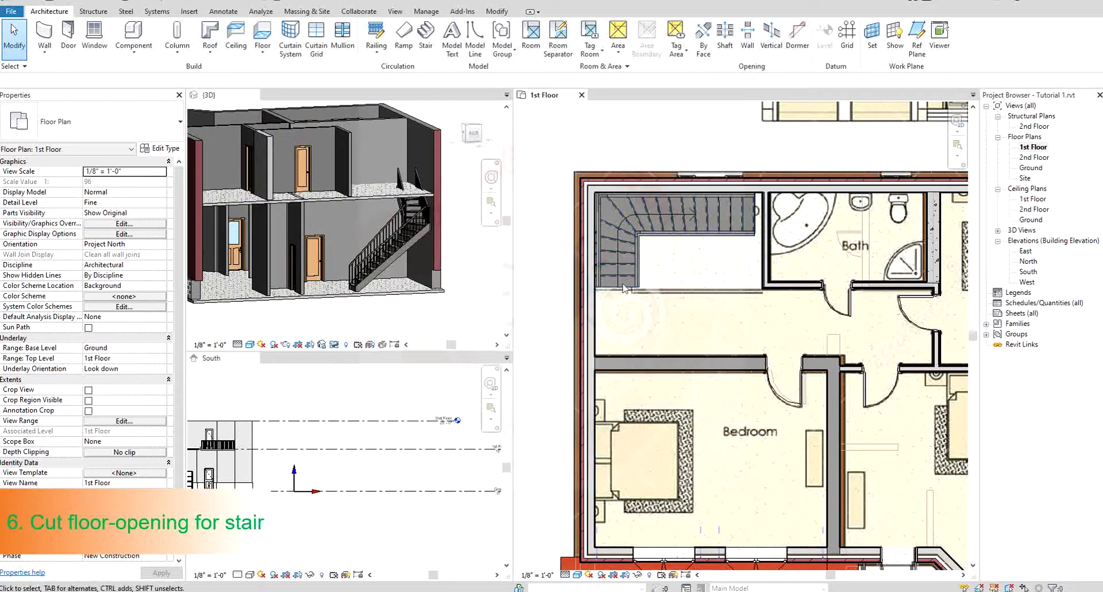
Open the 1st Floor slab's boundary for editing from the 3D view
{"action": "left_click", "coordinate": [384, 195]}
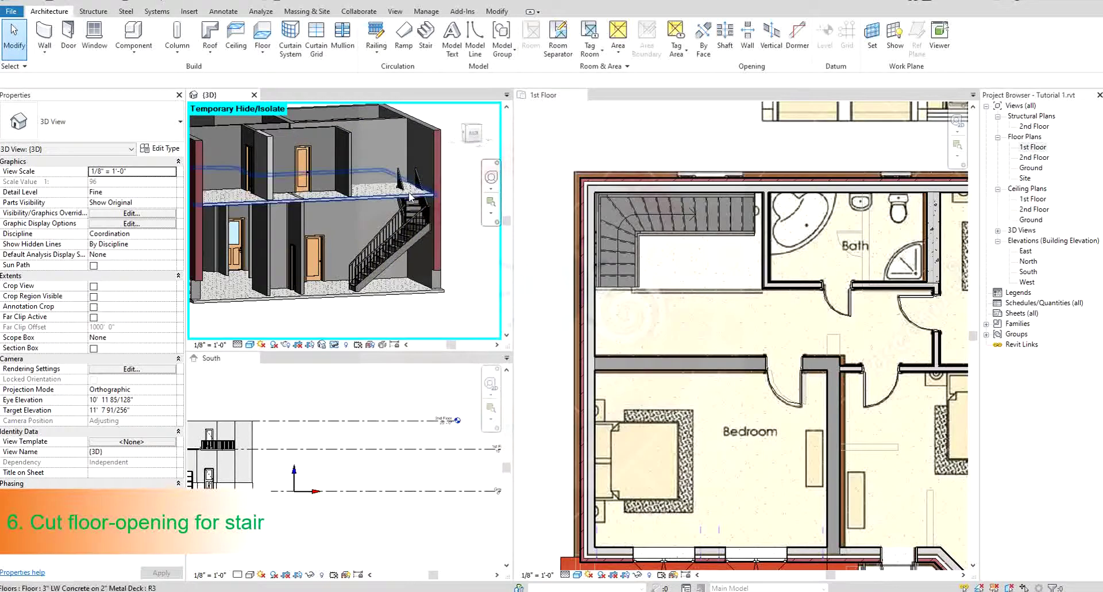
{"action": "double_click", "coordinate": [385, 198]}
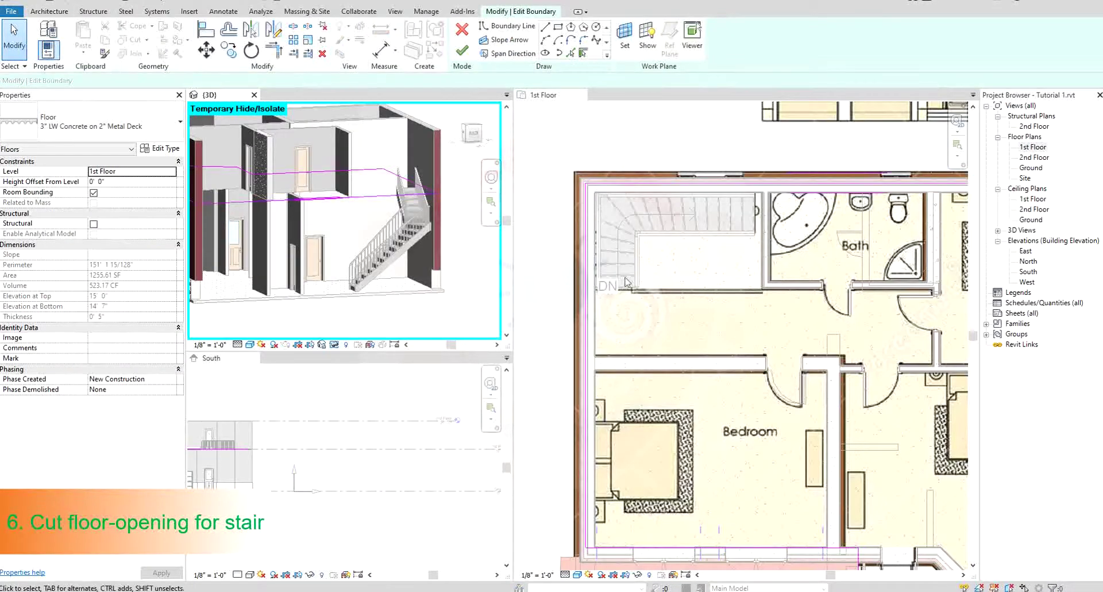
{"action": "left_click", "coordinate": [631, 189]}
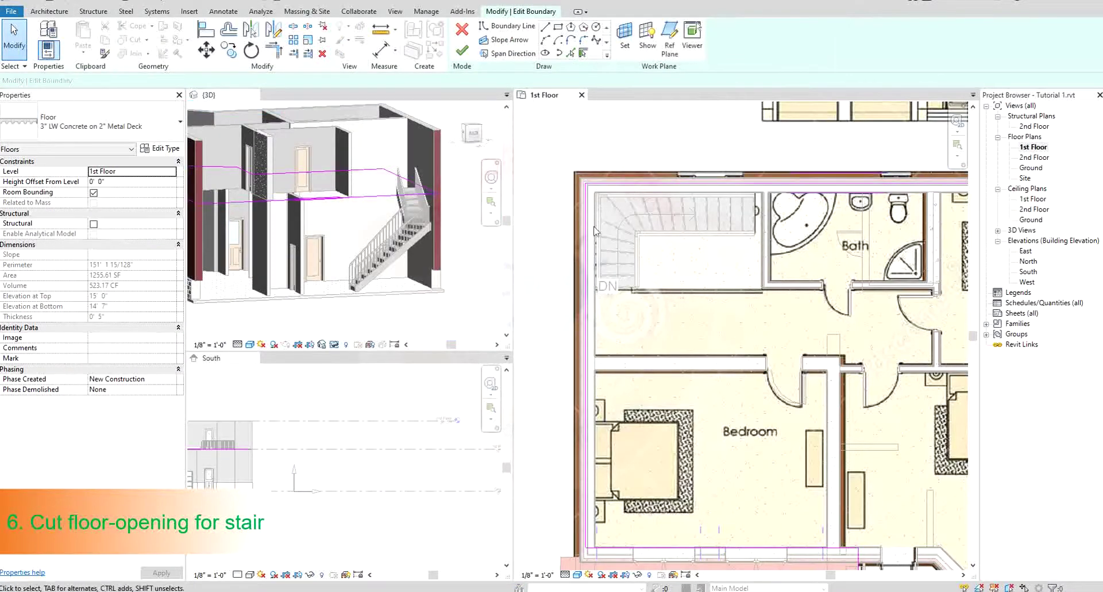
Sketch a rectangular opening from the wall corner to the stair's top-left, then finish
{"action": "left_click", "coordinate": [557, 27]}
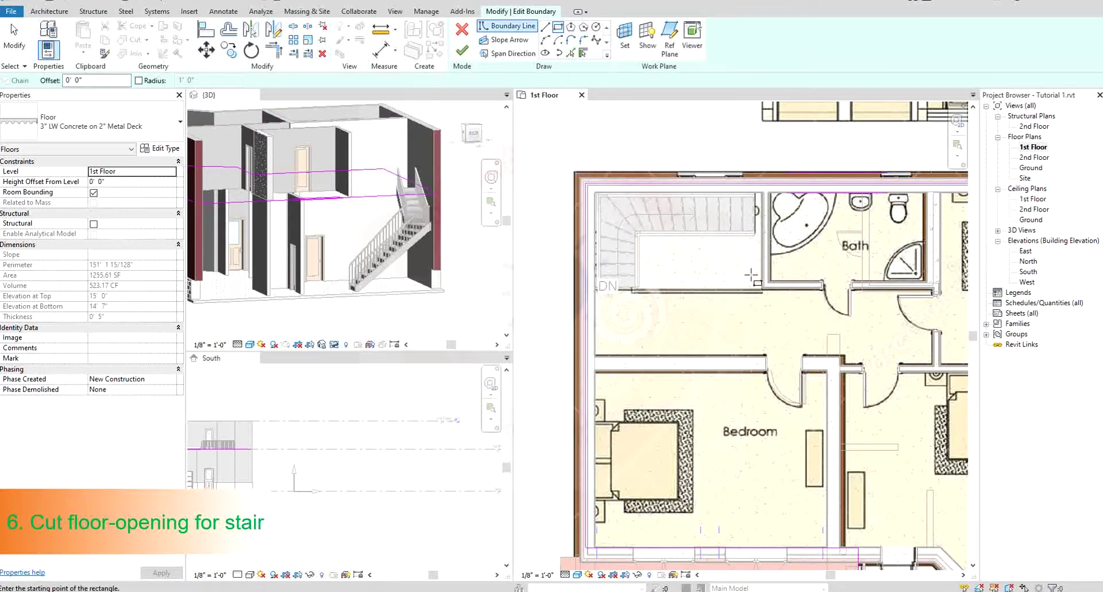
{"action": "scroll", "coordinate": [761, 290], "scroll_direction": "up", "scroll_amount": 2}
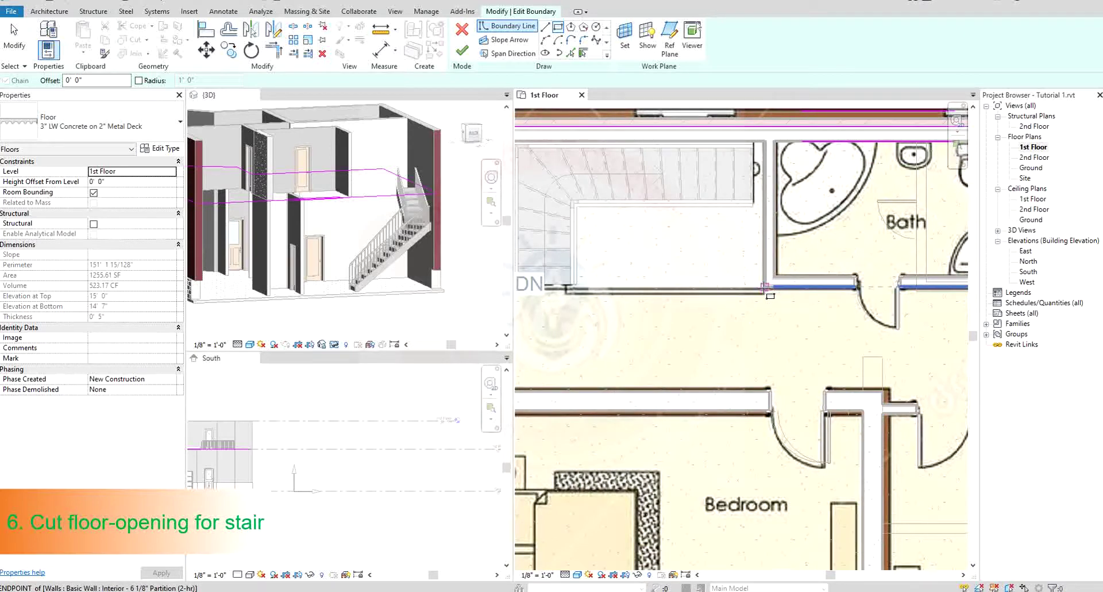
{"action": "left_click", "coordinate": [766, 287]}
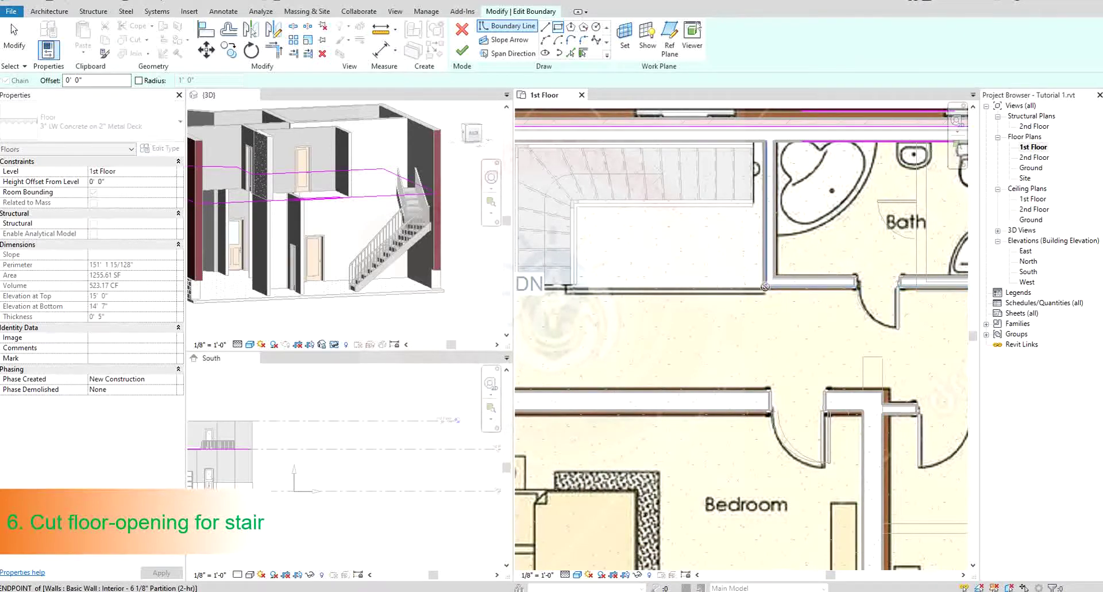
{"action": "middle_click_drag", "start_coordinate": [655, 145], "coordinate": [774, 166]}
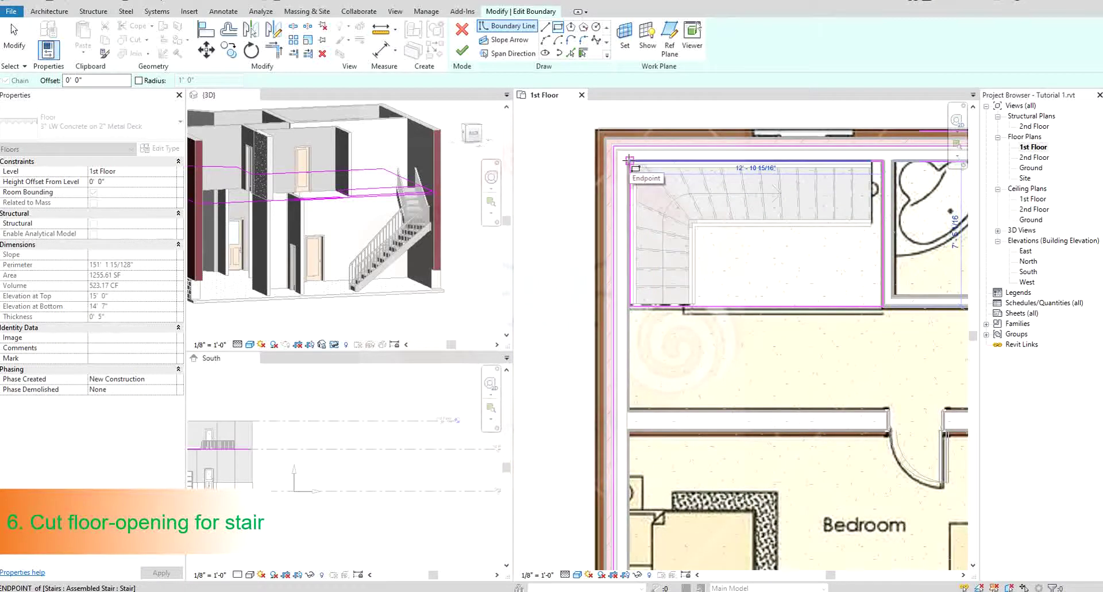
{"action": "left_click", "coordinate": [628, 161]}
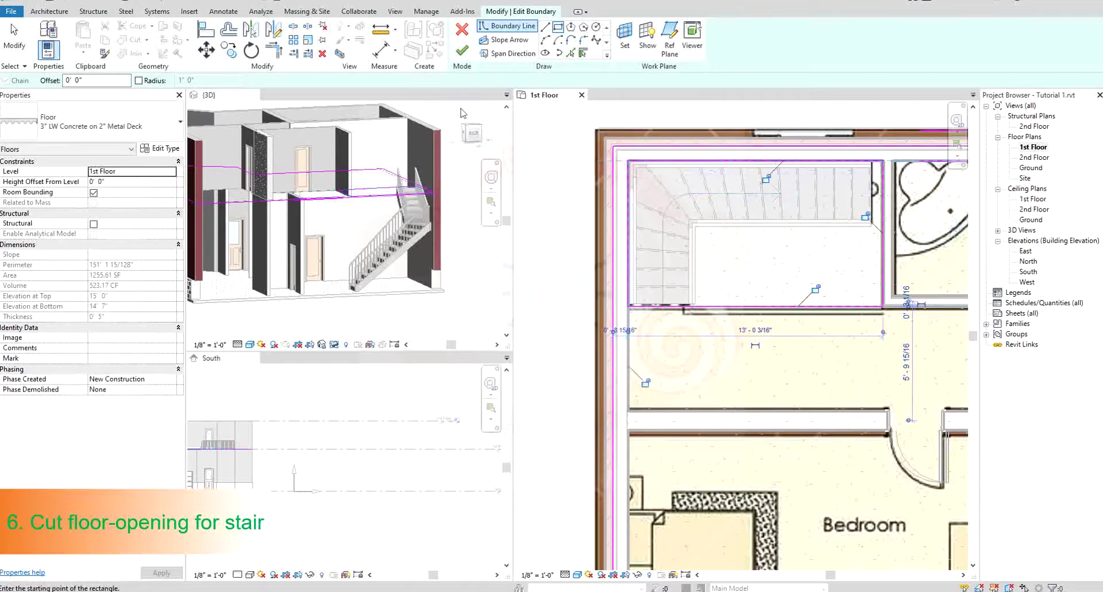
{"action": "scroll", "coordinate": [292, 192], "scroll_direction": "up", "scroll_amount": 2}
{"action": "scroll", "coordinate": [292, 192], "scroll_direction": "down", "scroll_amount": 3}
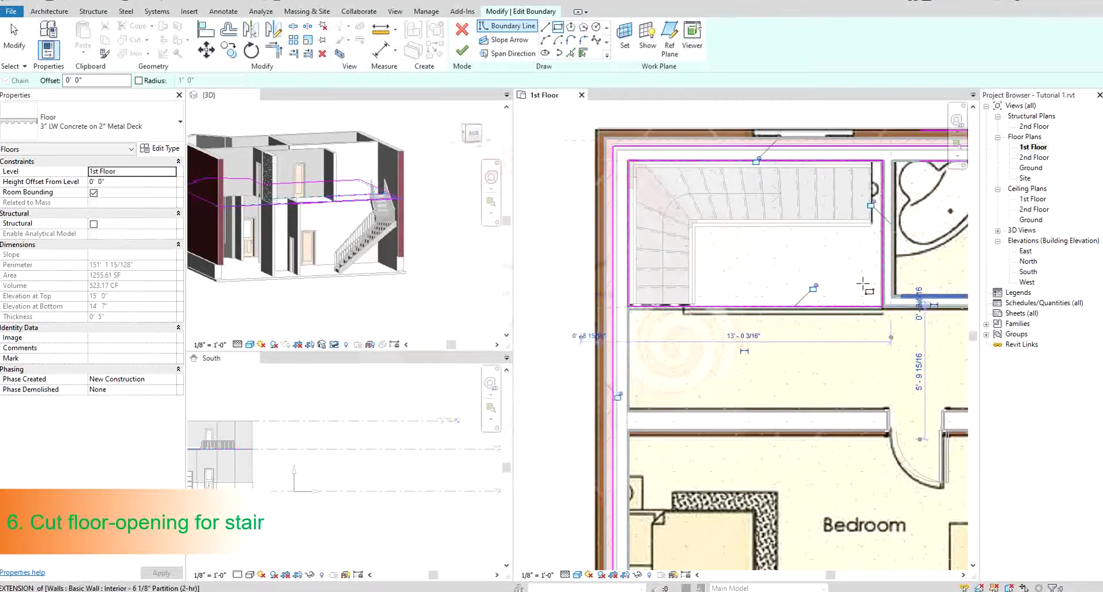
{"action": "scroll", "coordinate": [845, 292], "scroll_direction": "up", "scroll_amount": 2}
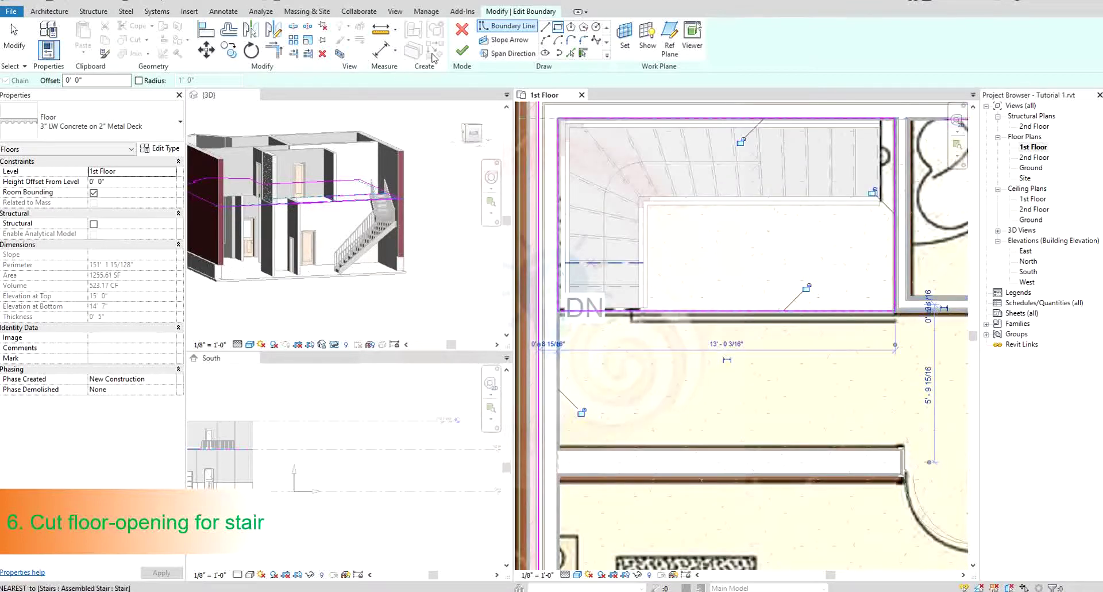
{"action": "left_click", "coordinate": [470, 55]}
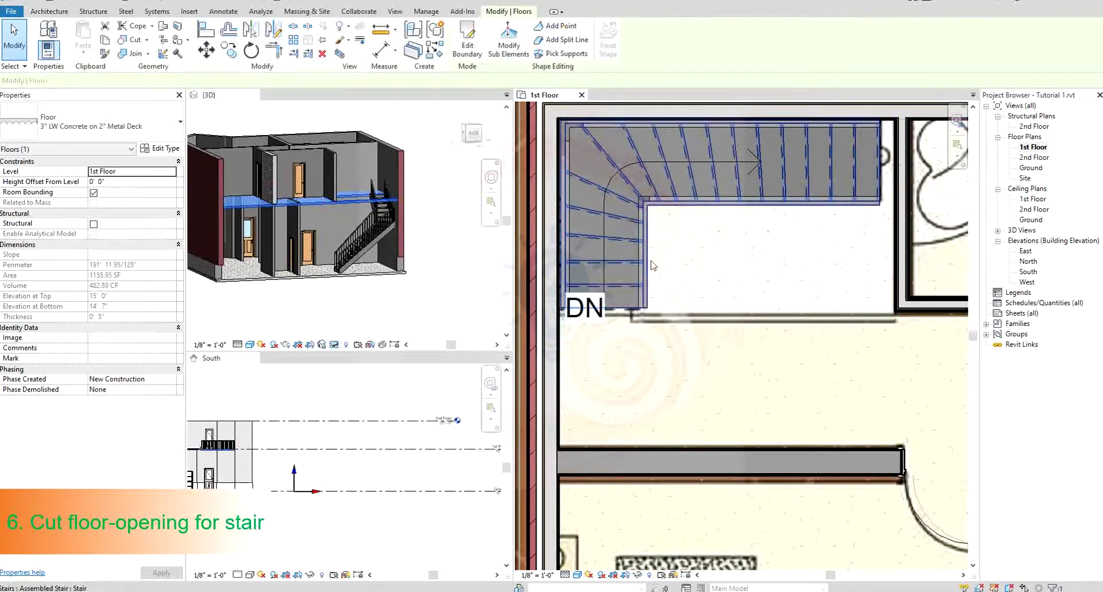
{"action": "scroll", "coordinate": [335, 235], "scroll_direction": "up", "scroll_amount": 2}
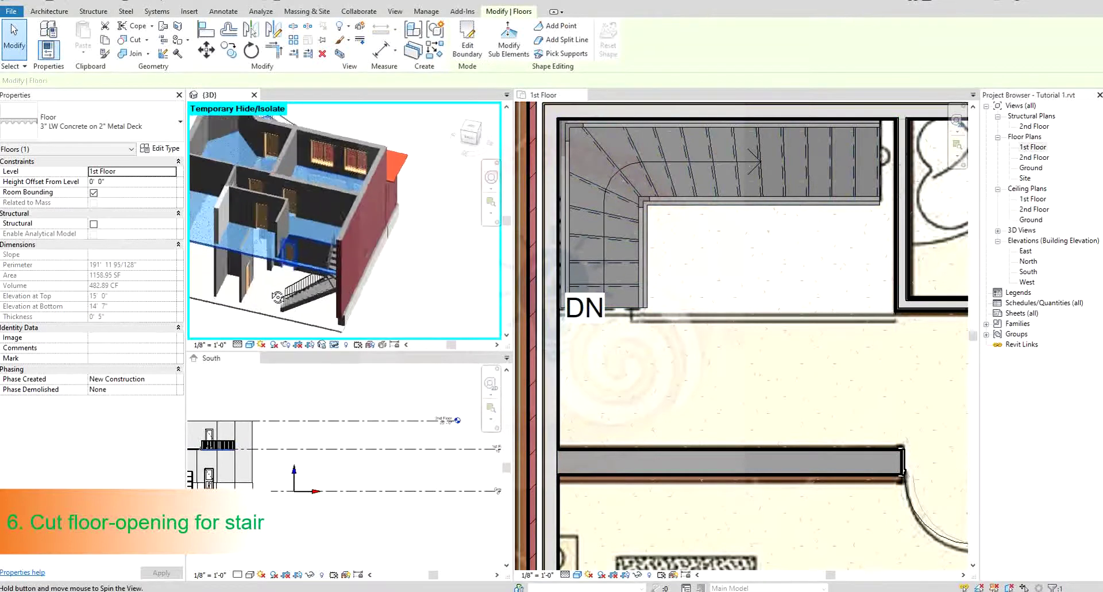
{"action": "scroll", "coordinate": [303, 260], "scroll_direction": "up", "scroll_amount": 1}
{"action": "scroll", "coordinate": [303, 260], "scroll_direction": "up", "scroll_amount": 2}
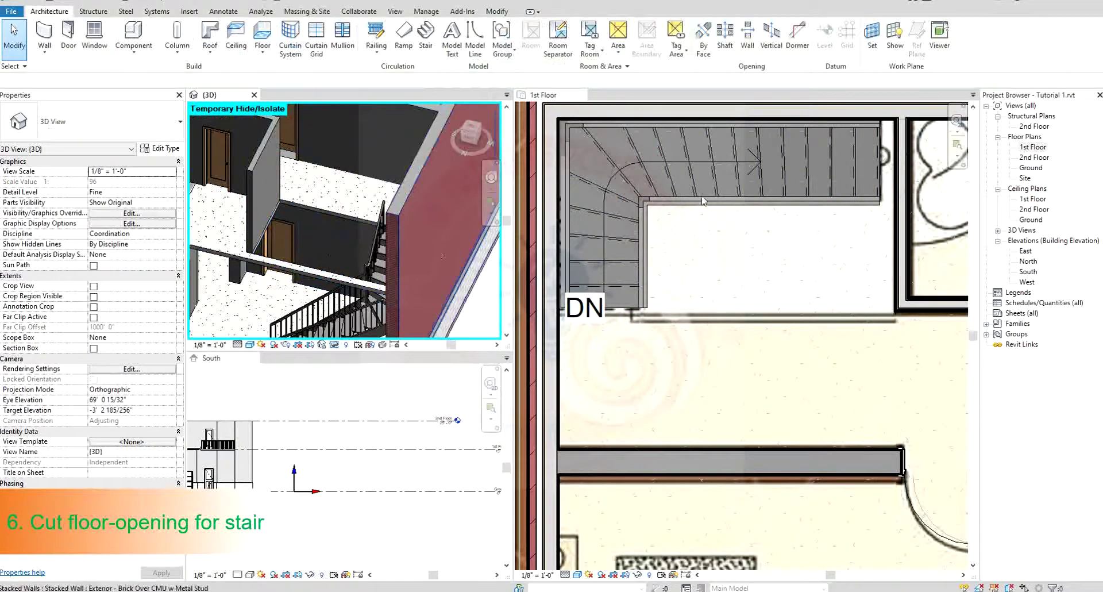
{"action": "mouse_move", "coordinate": [321, 248]}
{"action": "middle_mouse_down", "text": "shift"}
{"action": "mouse_move", "coordinate": [404, 220]}
{"action": "mouse_move", "coordinate": [323, 178]}
{"action": "middle_mouse_up", "text": "shift"}
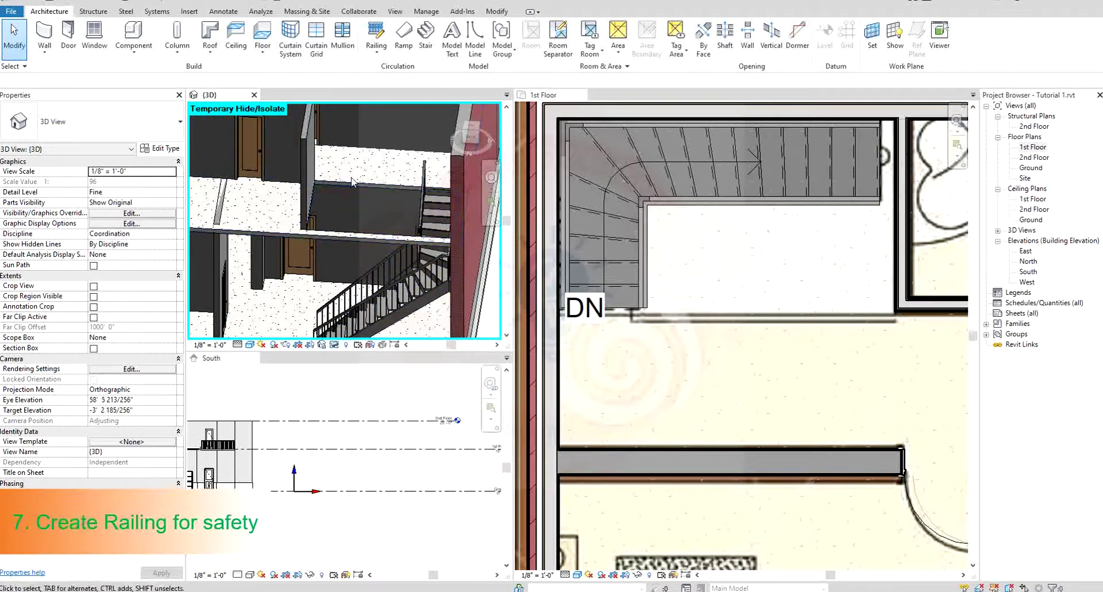
{"action": "scroll", "coordinate": [366, 195], "scroll_direction": "up", "scroll_amount": 3}
{"action": "scroll", "coordinate": [384, 197], "scroll_direction": "up", "scroll_amount": 2}
{"action": "scroll", "coordinate": [385, 198], "scroll_direction": "down", "scroll_amount": 3}
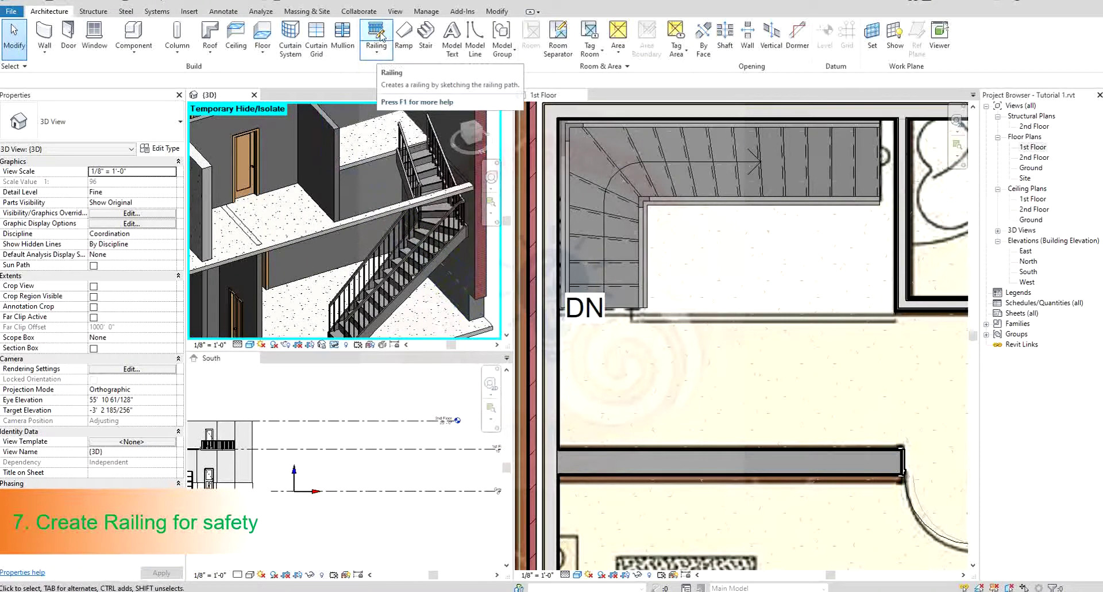
Sketch a railing path along the floor opening edge starting at the wall corner
{"action": "left_click", "coordinate": [379, 33]}
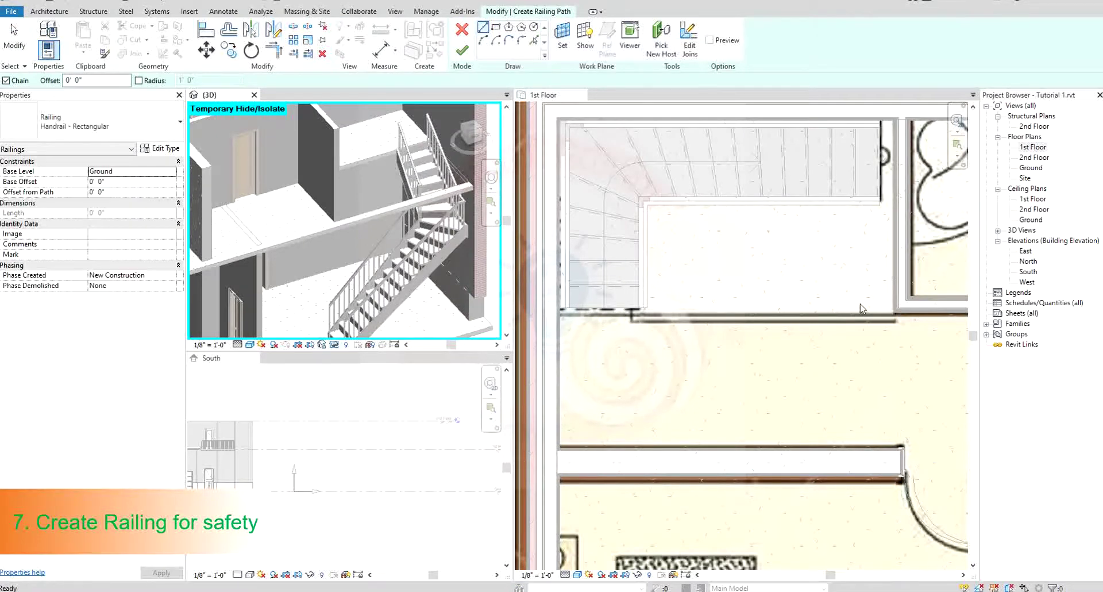
{"action": "left_click", "coordinate": [807, 293]}
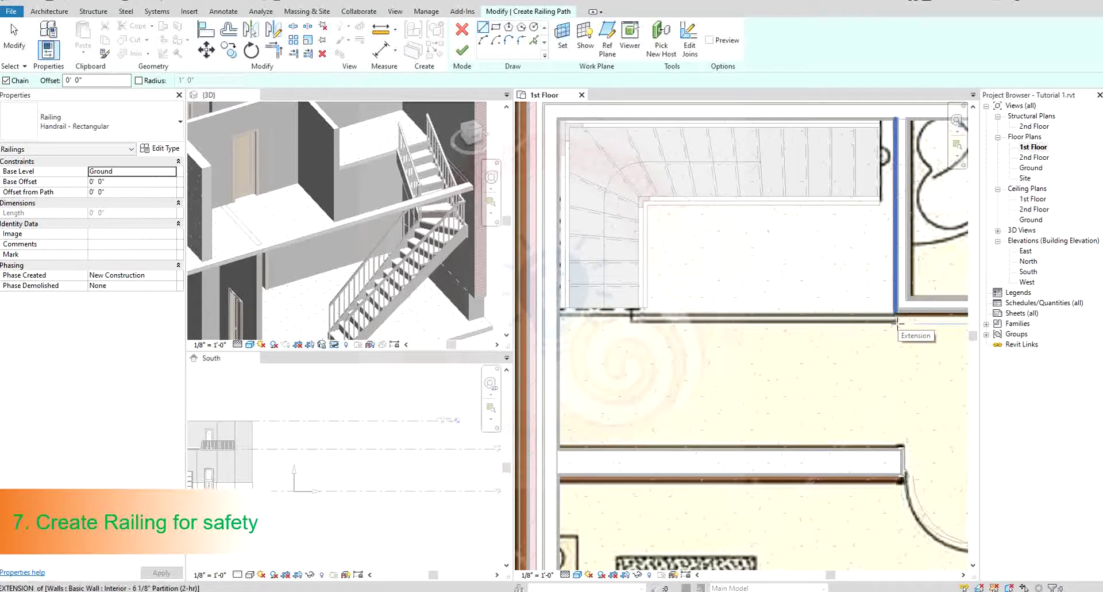
{"action": "left_click", "coordinate": [897, 323]}
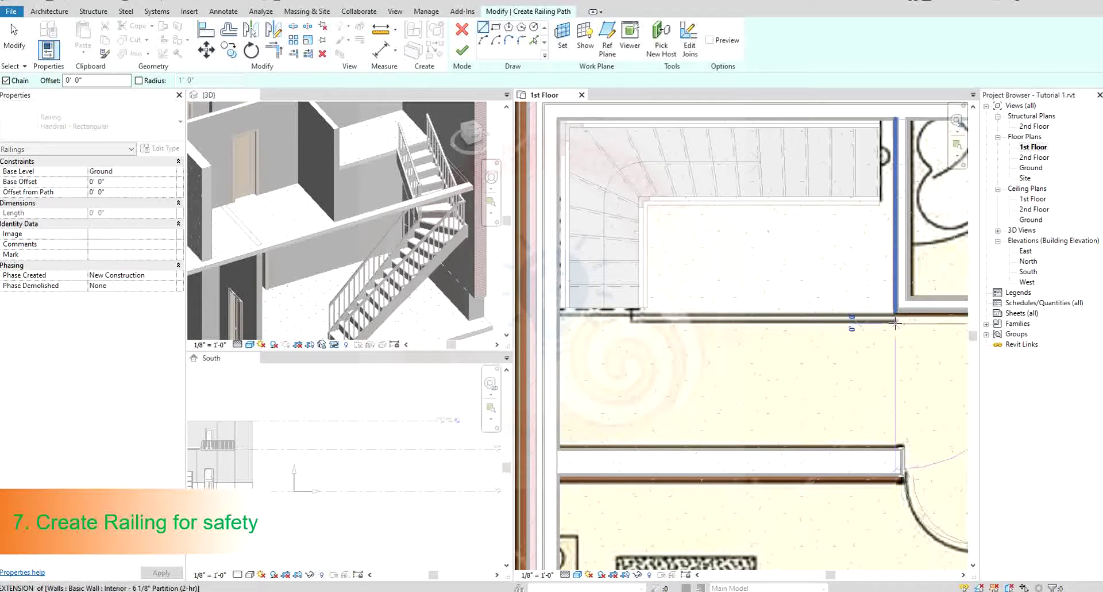
{"action": "left_click", "coordinate": [632, 323]}
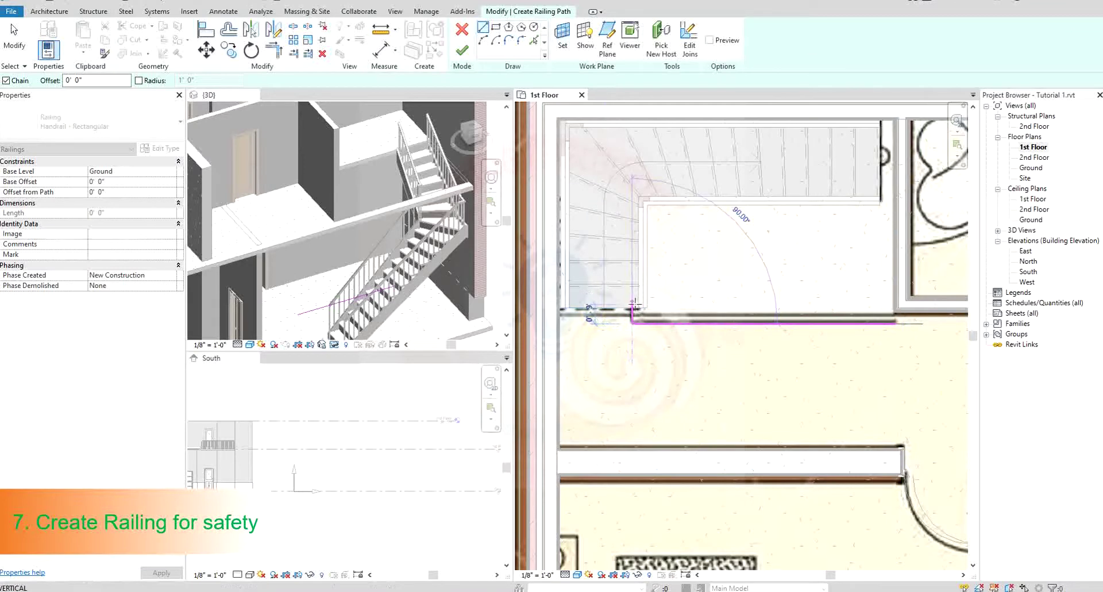
{"action": "key", "text": "Escape"}
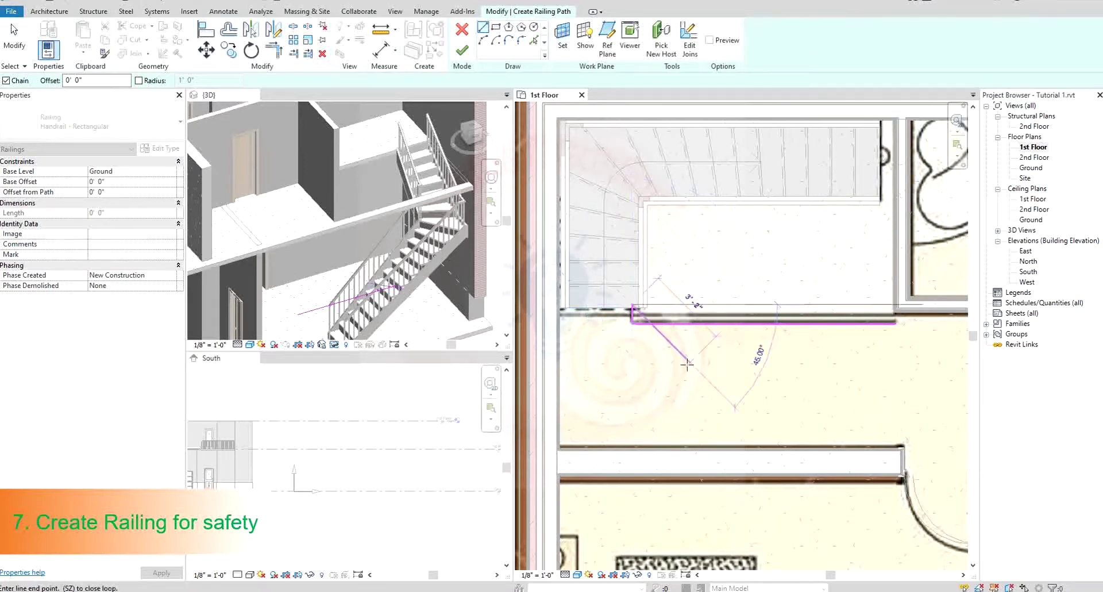
{"action": "key", "text": "Escape"}
Nudge the short vertical railing segment into place and finish the Handrail - Rectangular railing
{"action": "left_click", "coordinate": [636, 313]}
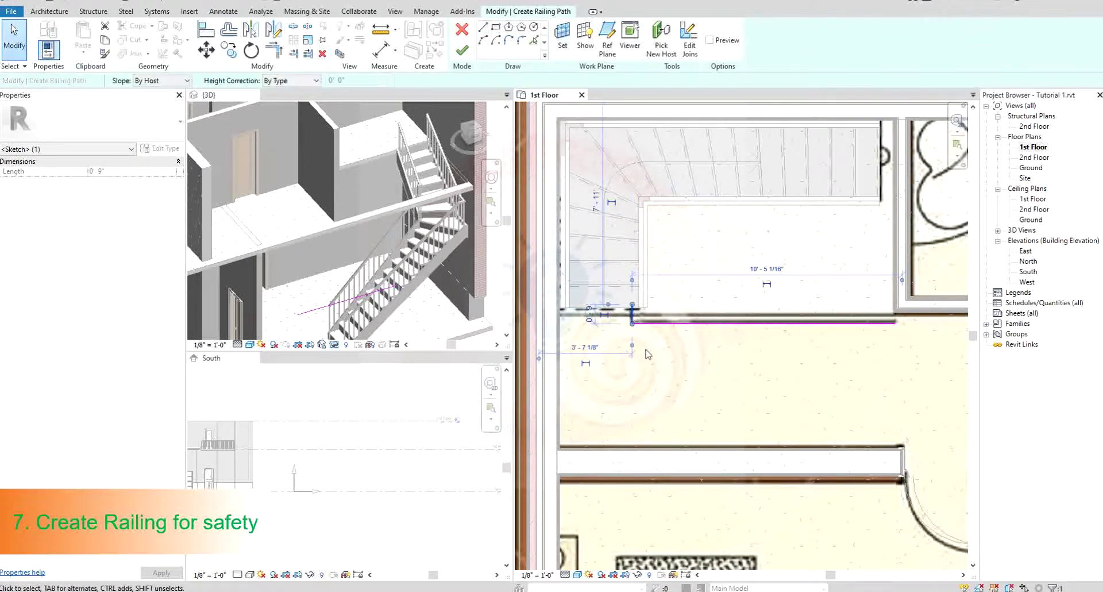
{"action": "key", "text": "Right"}
{"action": "key", "text": "Right"}
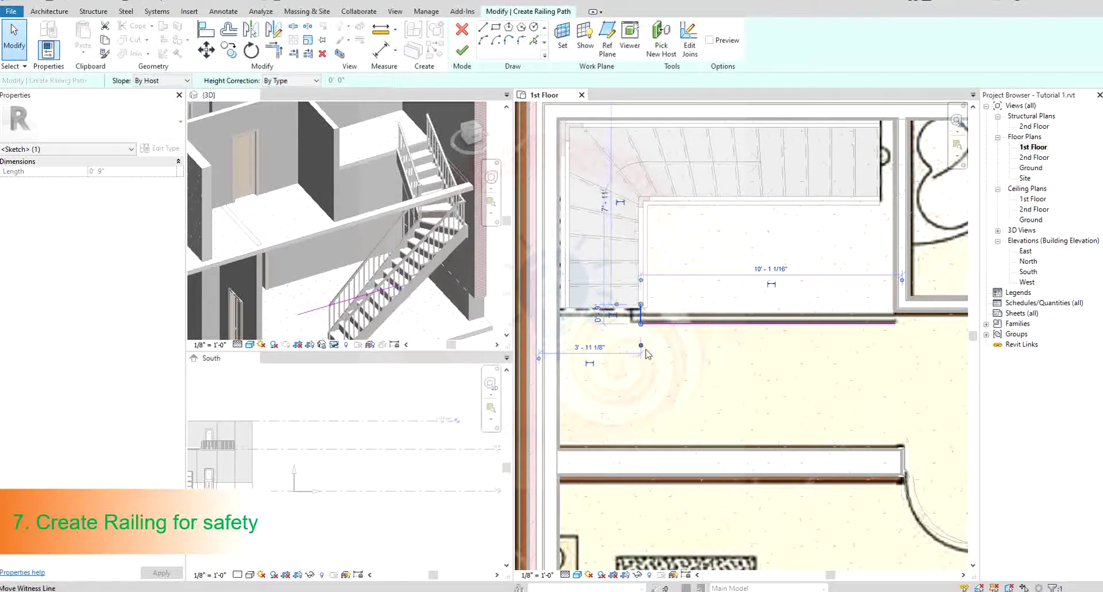
{"action": "key", "text": "Right"}
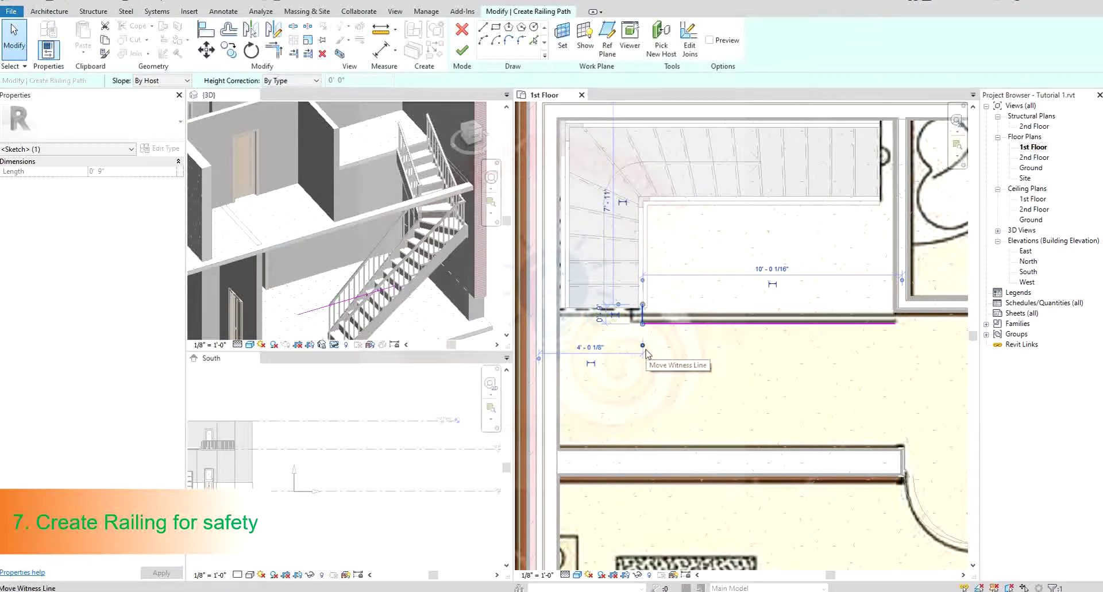
{"action": "key", "text": "Left"}
{"action": "key", "text": "Left"}
{"action": "key", "text": "Left"}
{"action": "key", "text": "Left"}
{"action": "key", "text": "Left"}
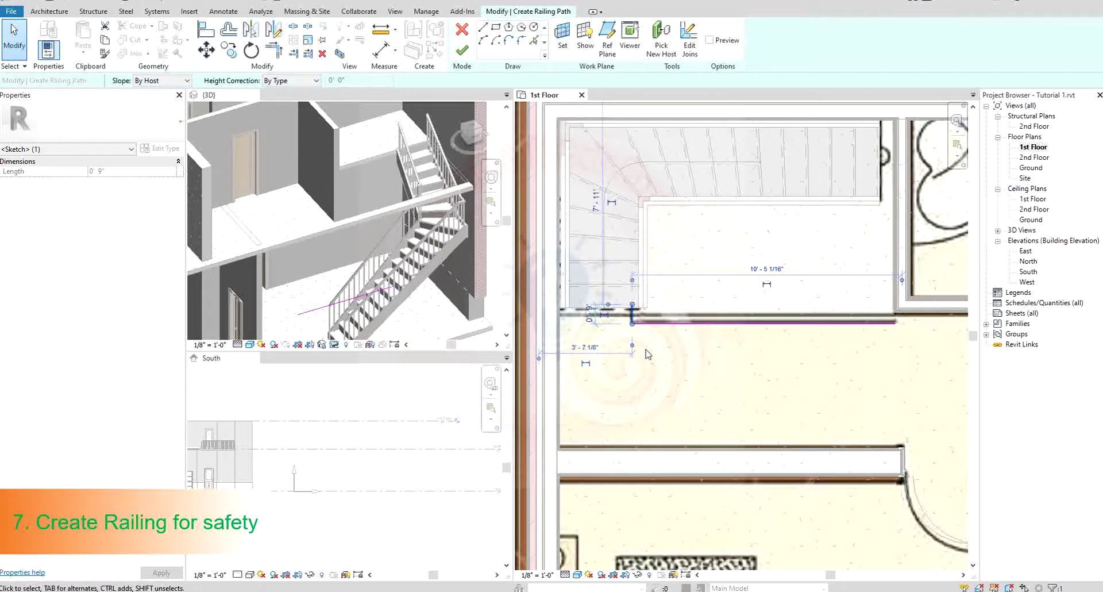
{"action": "left_click", "coordinate": [461, 53]}
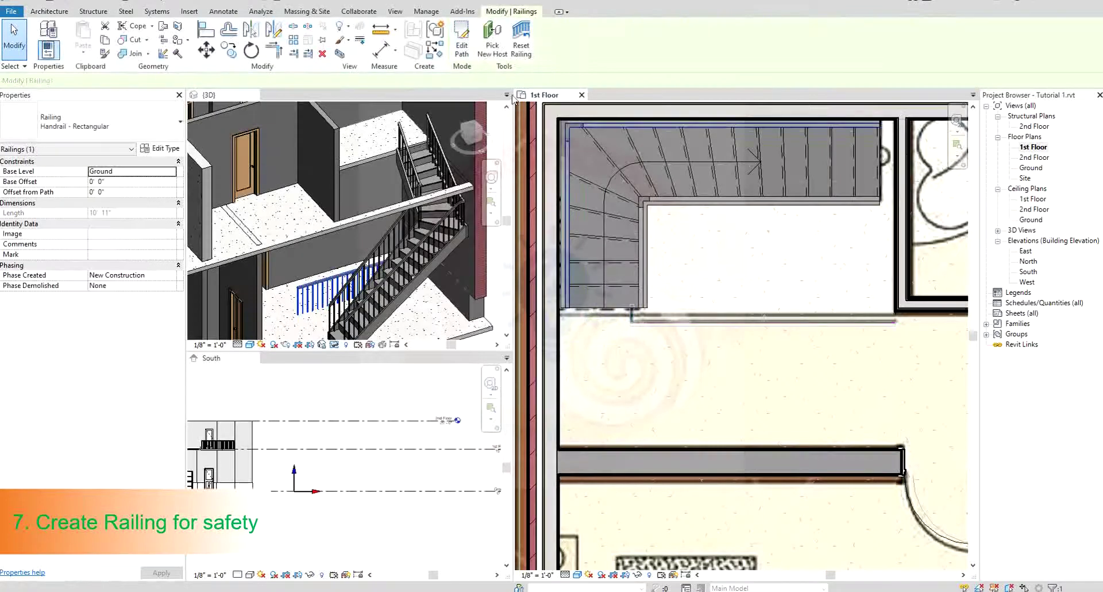
Change the new opening railing's Base Level from Ground to 1st Floor, then orbit to check it
{"action": "left_click", "coordinate": [690, 330]}
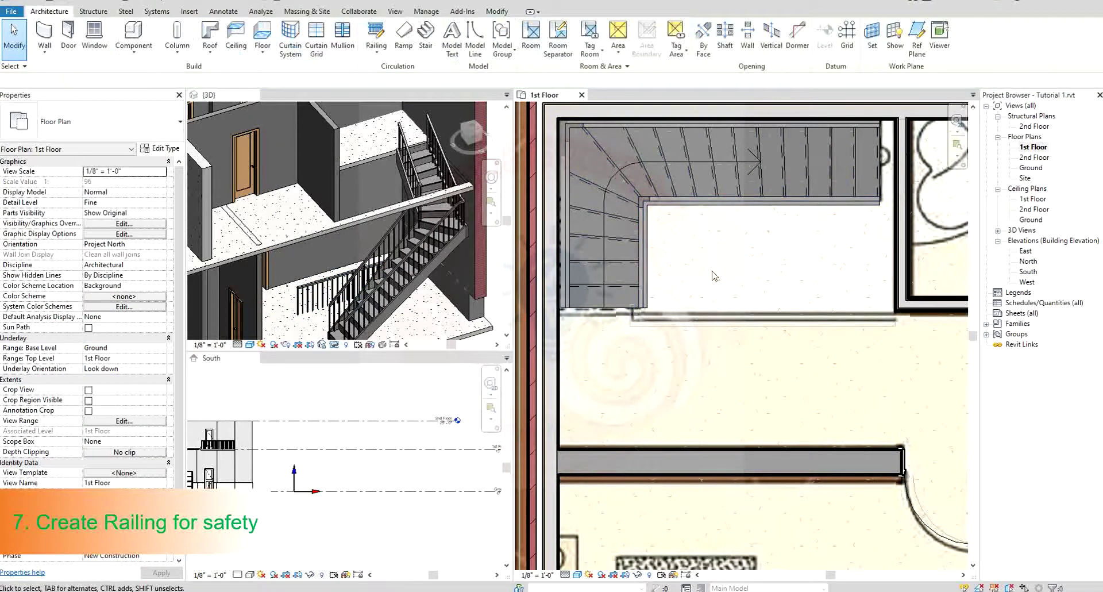
{"action": "left_click", "coordinate": [632, 304]}
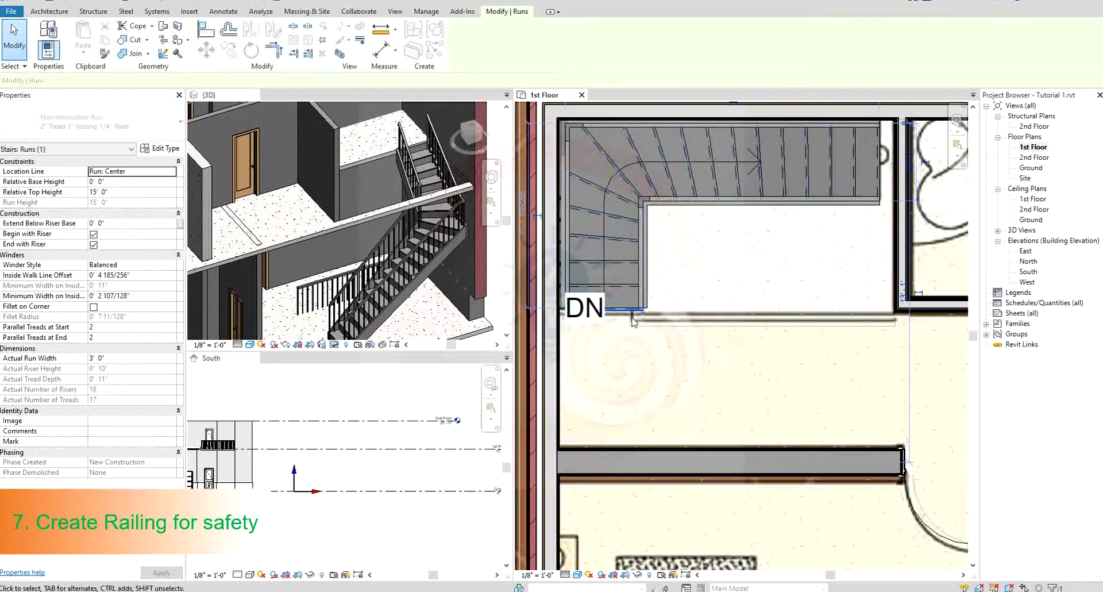
{"action": "left_click", "coordinate": [305, 290]}
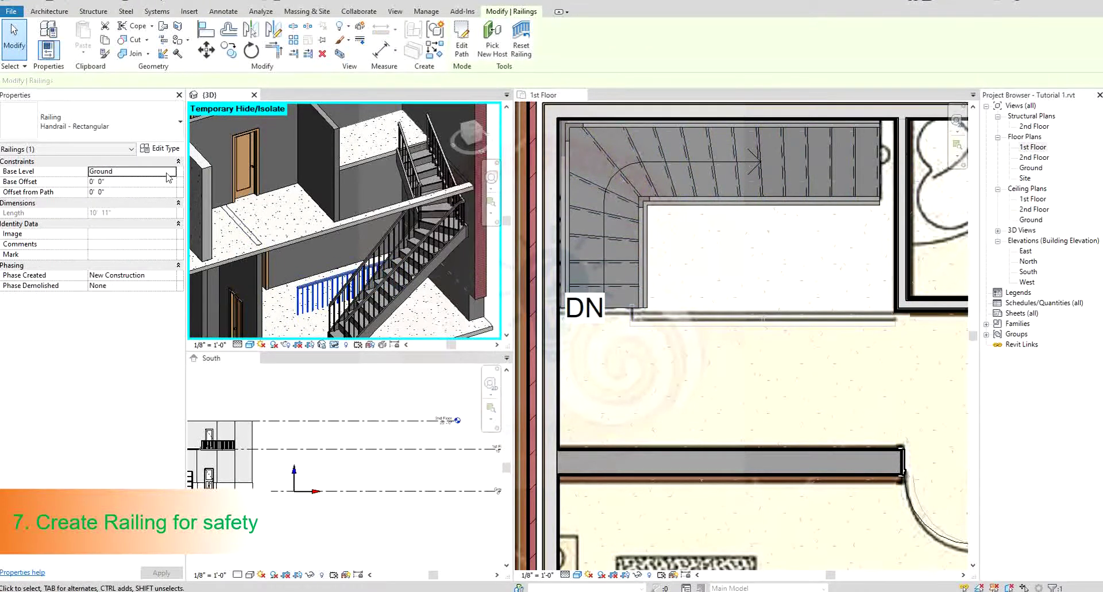
{"action": "left_click", "coordinate": [172, 171]}
{"action": "left_click", "coordinate": [118, 201]}
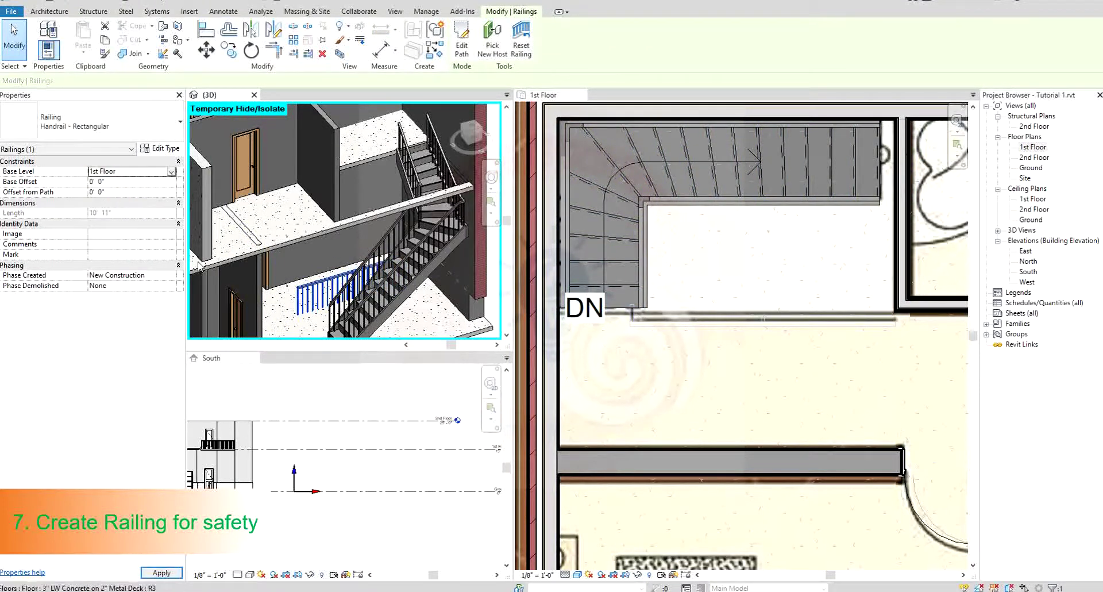
{"action": "key", "text": "Escape"}
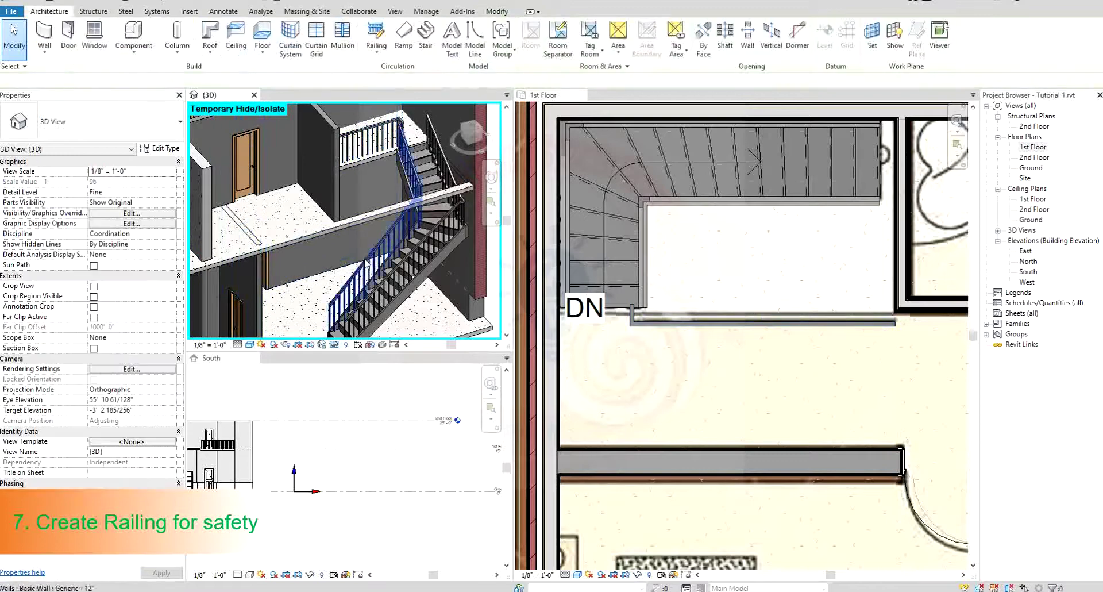
{"action": "middle_click_drag", "start_coordinate": [425, 173], "coordinate": [397, 108], "text": "shift"}
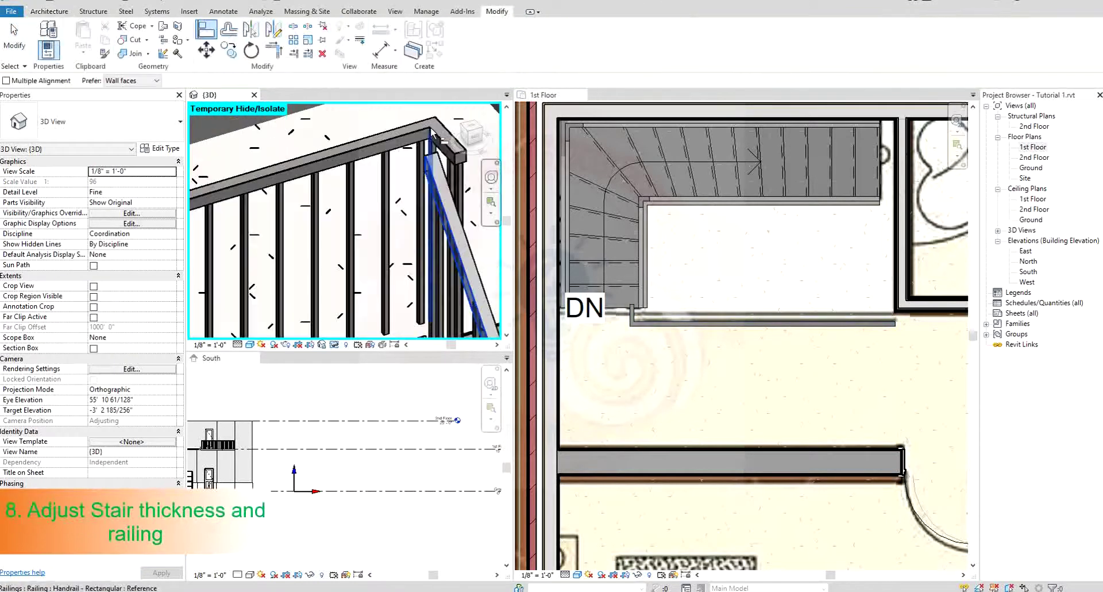
In the 1st Floor plan, set the stair run's Actual Run Width to 2' 8", accepting the off-axis warning
{"action": "key", "text": "Escape"}
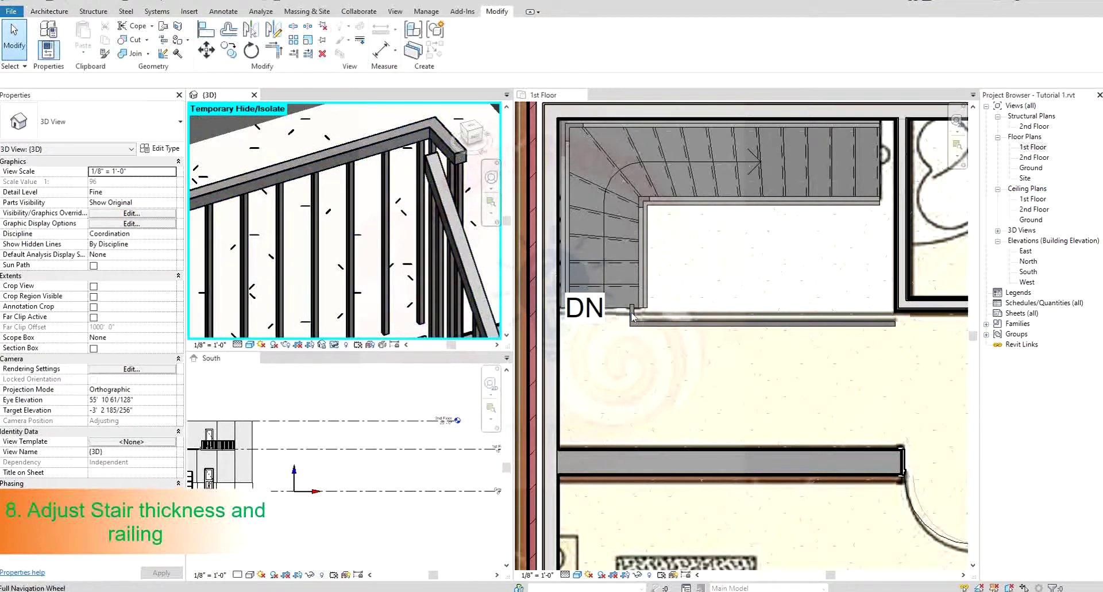
{"action": "left_click", "coordinate": [632, 315]}
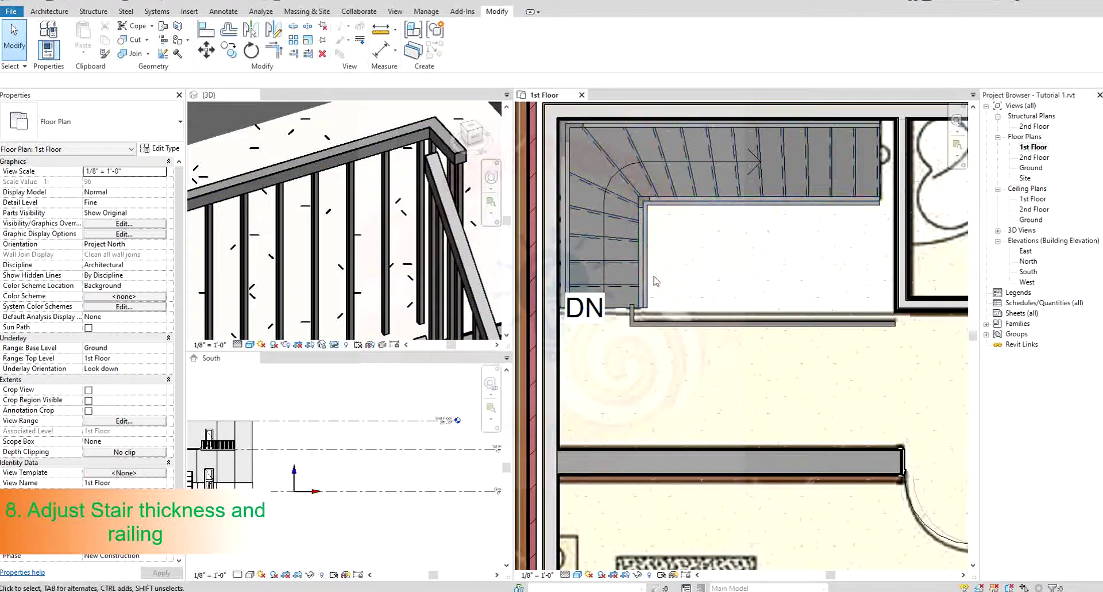
{"action": "left_click", "coordinate": [620, 252]}
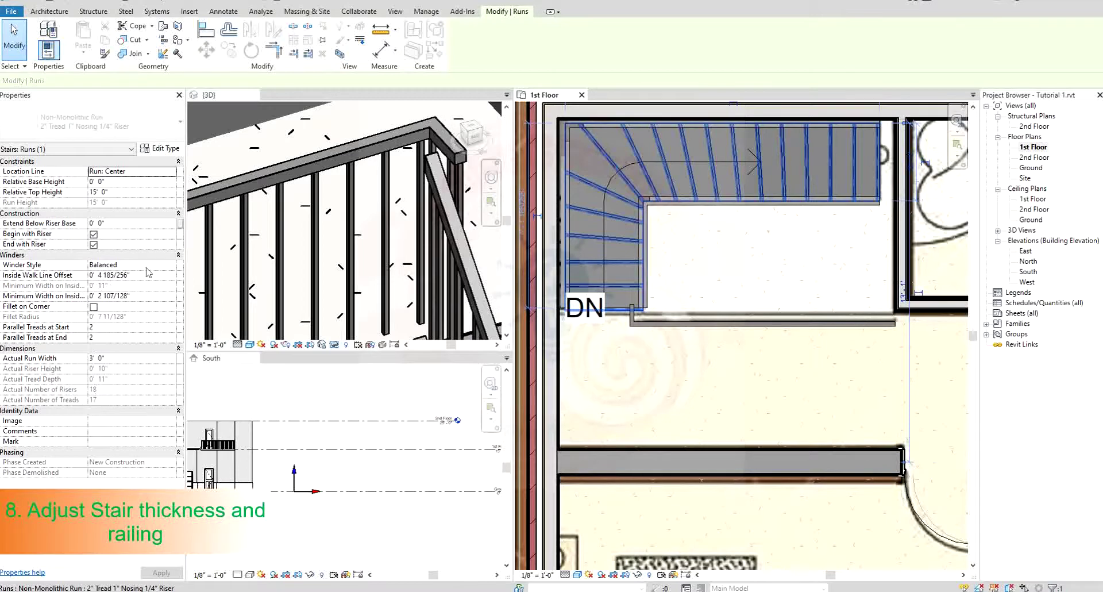
{"action": "left_click", "coordinate": [92, 360]}
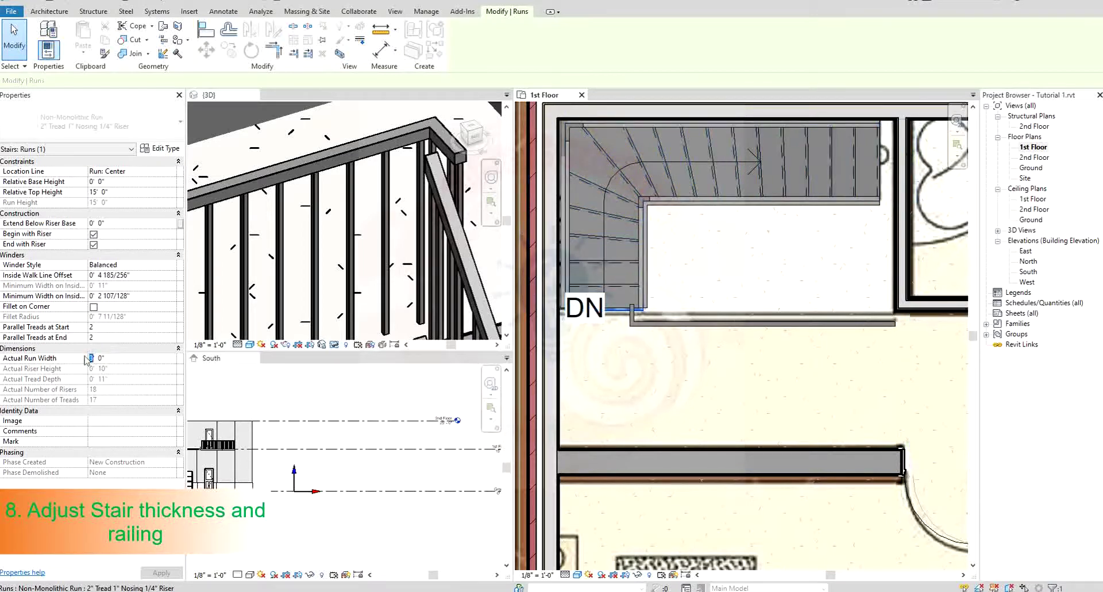
{"action": "type", "text": "2"}
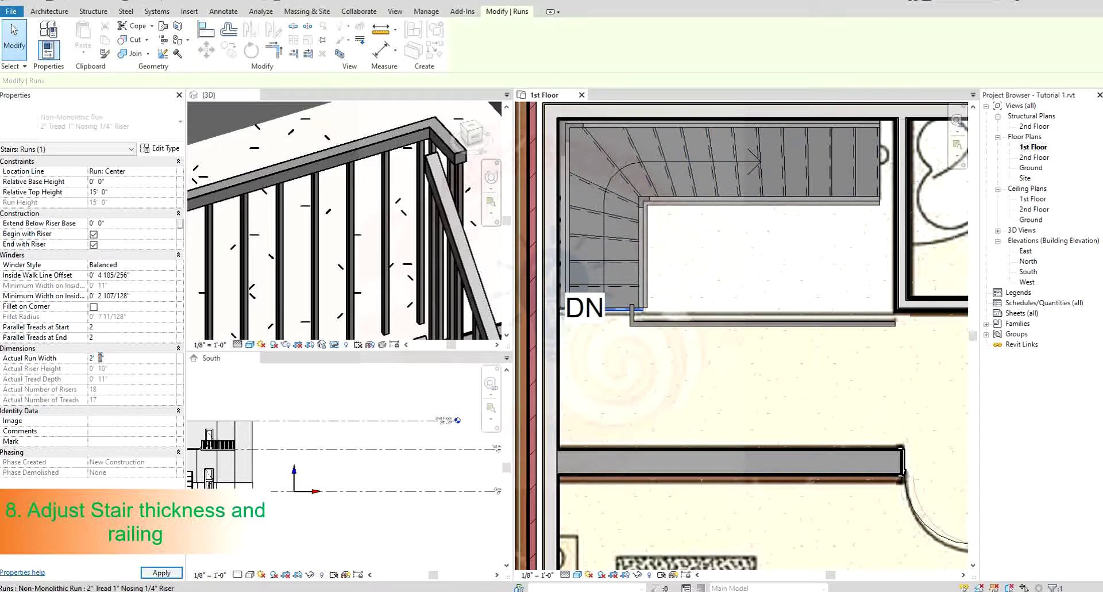
{"action": "type", "text": "2 8"}
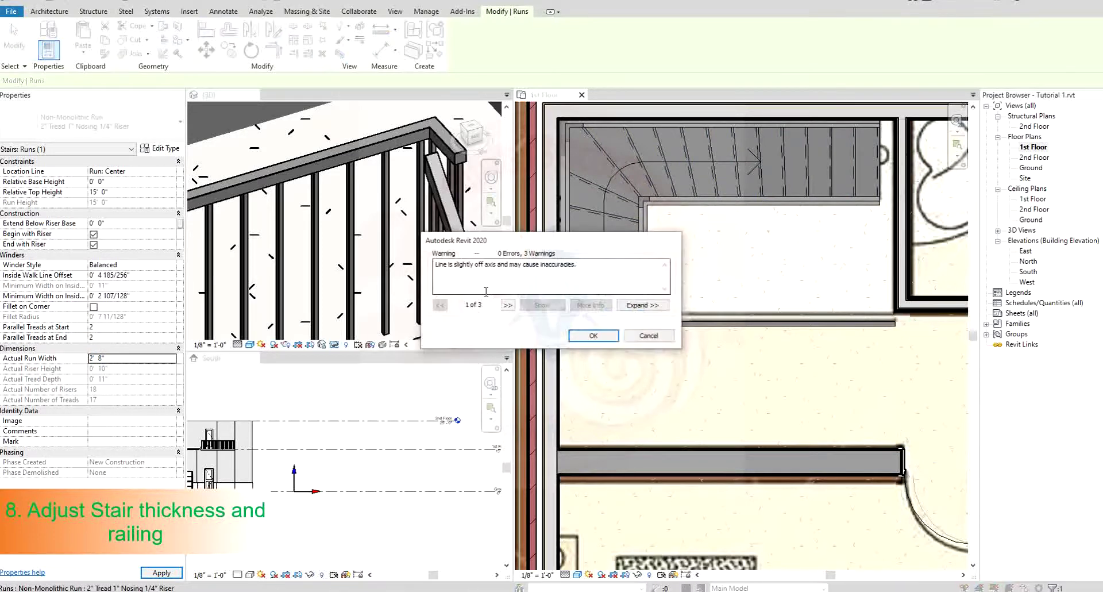
{"action": "left_click", "coordinate": [593, 335]}
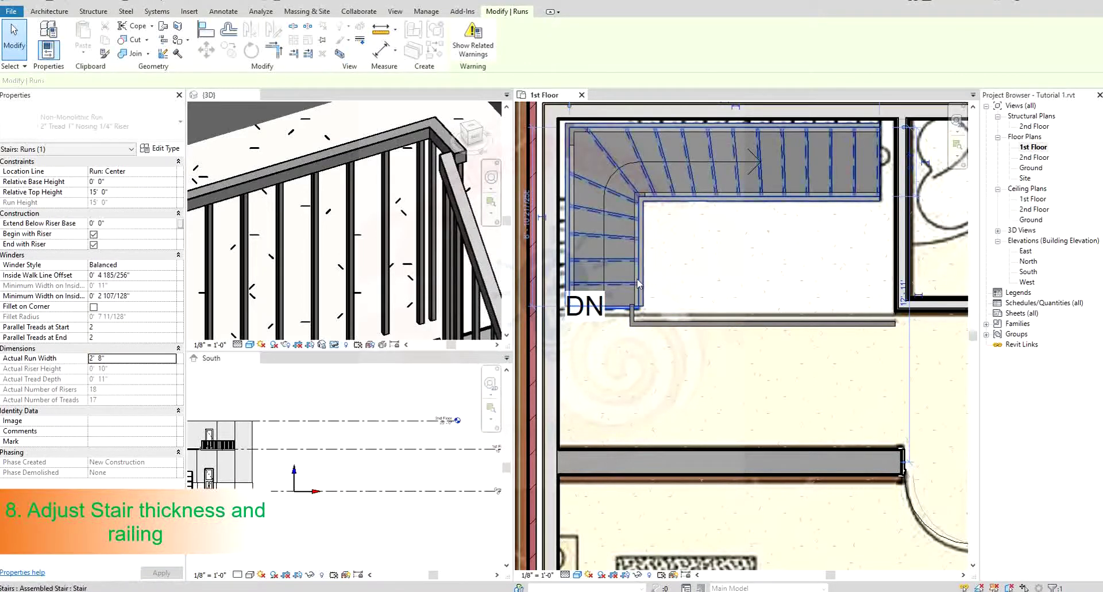
{"action": "left_click", "coordinate": [639, 283]}
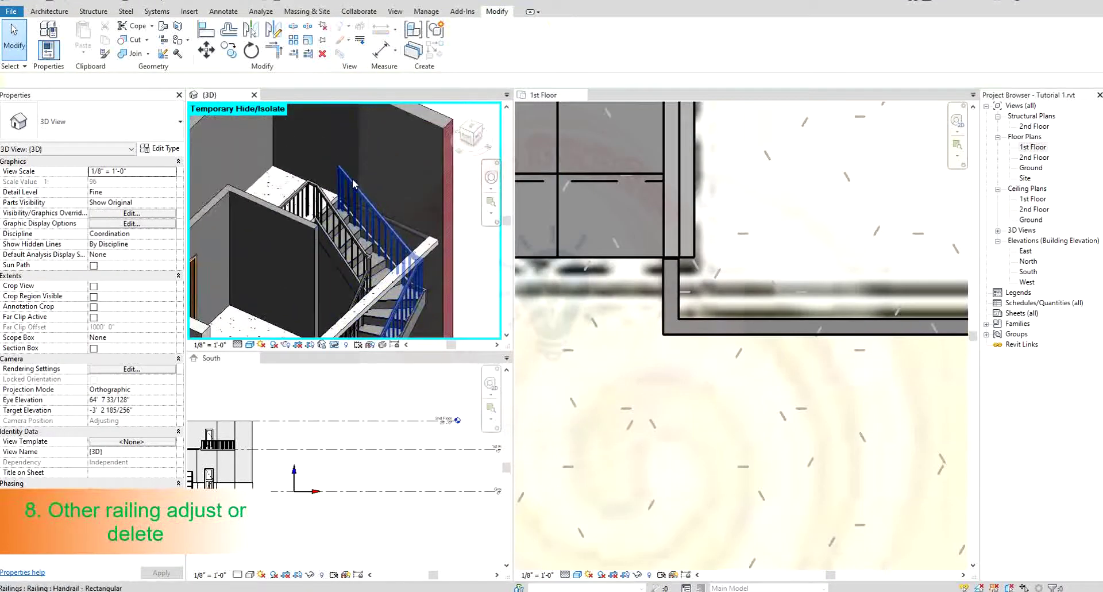
{"action": "left_click", "coordinate": [352, 185]}
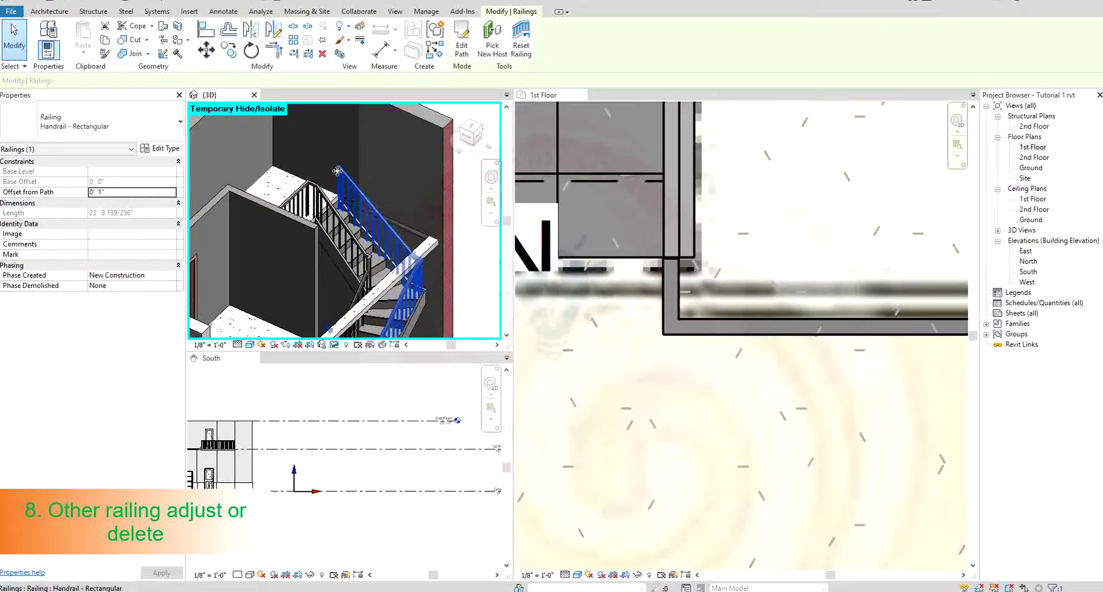
{"action": "scroll", "coordinate": [377, 215], "scroll_direction": "up", "scroll_amount": 2}
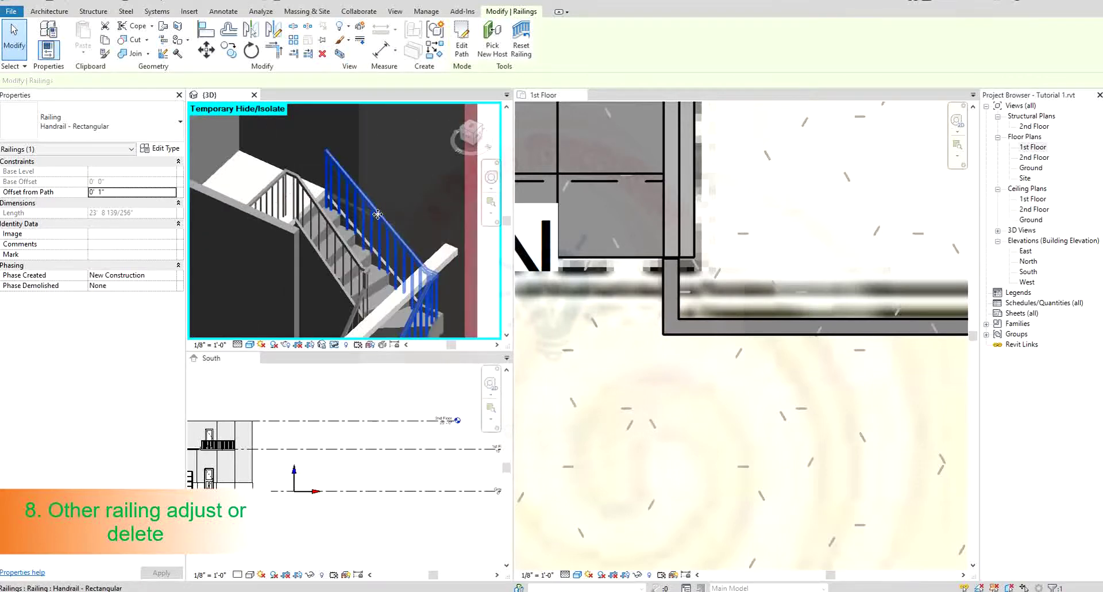
{"action": "scroll", "coordinate": [377, 215], "scroll_direction": "up", "scroll_amount": 2}
{"action": "scroll", "coordinate": [707, 309], "scroll_direction": "down", "scroll_amount": 2}
{"action": "scroll", "coordinate": [707, 309], "scroll_direction": "down", "scroll_amount": 2}
{"action": "scroll", "coordinate": [649, 357], "scroll_direction": "up", "scroll_amount": 2}
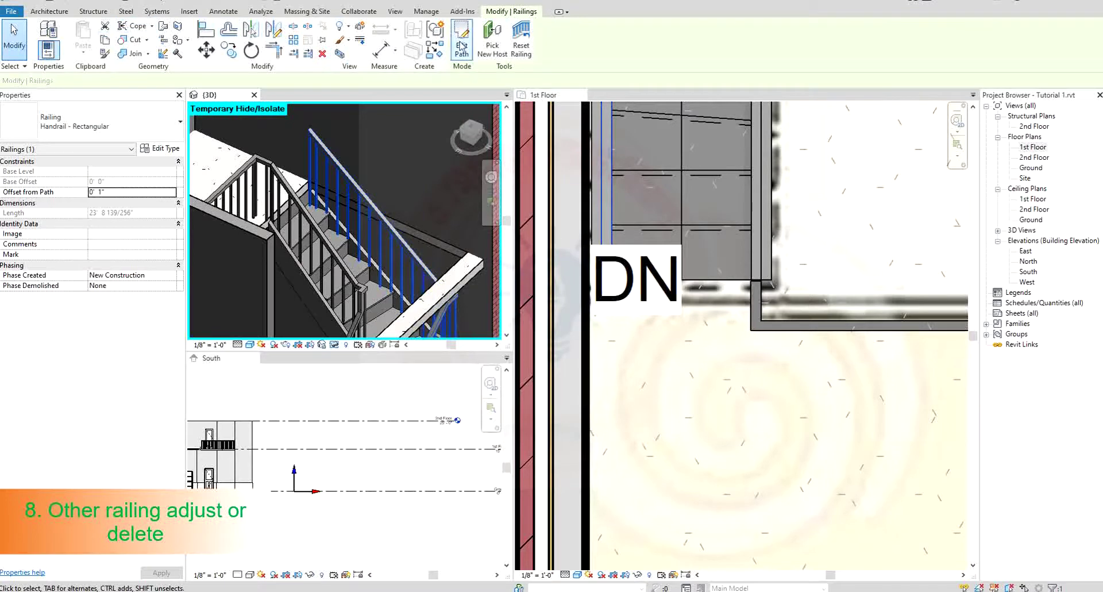
{"action": "left_click", "coordinate": [49, 11]}
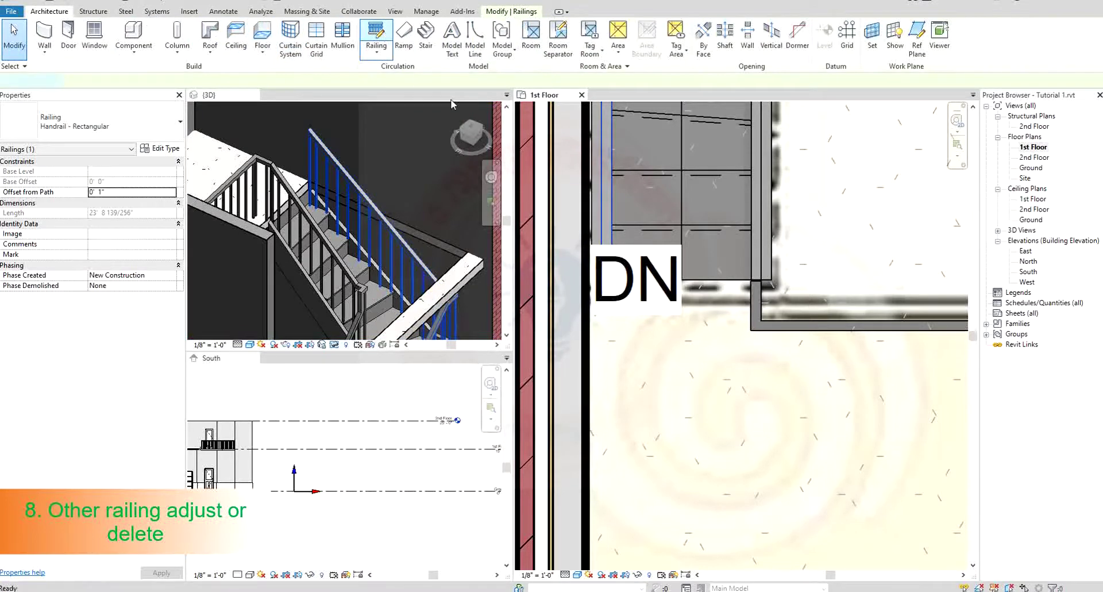
{"action": "left_click", "coordinate": [389, 37]}
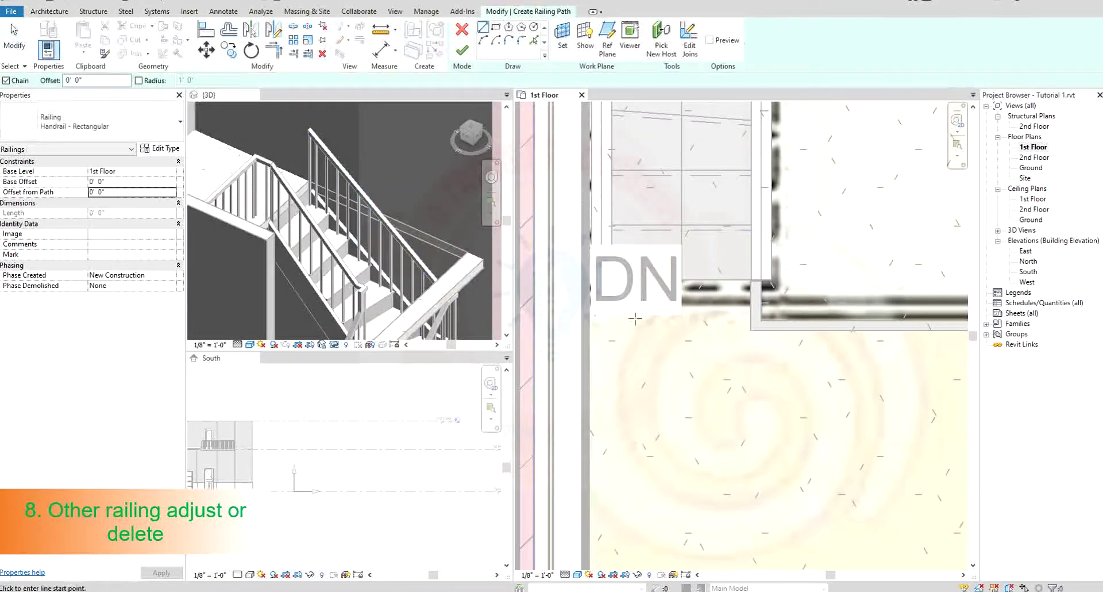
{"action": "left_click", "coordinate": [588, 329]}
{"action": "left_click", "coordinate": [610, 330]}
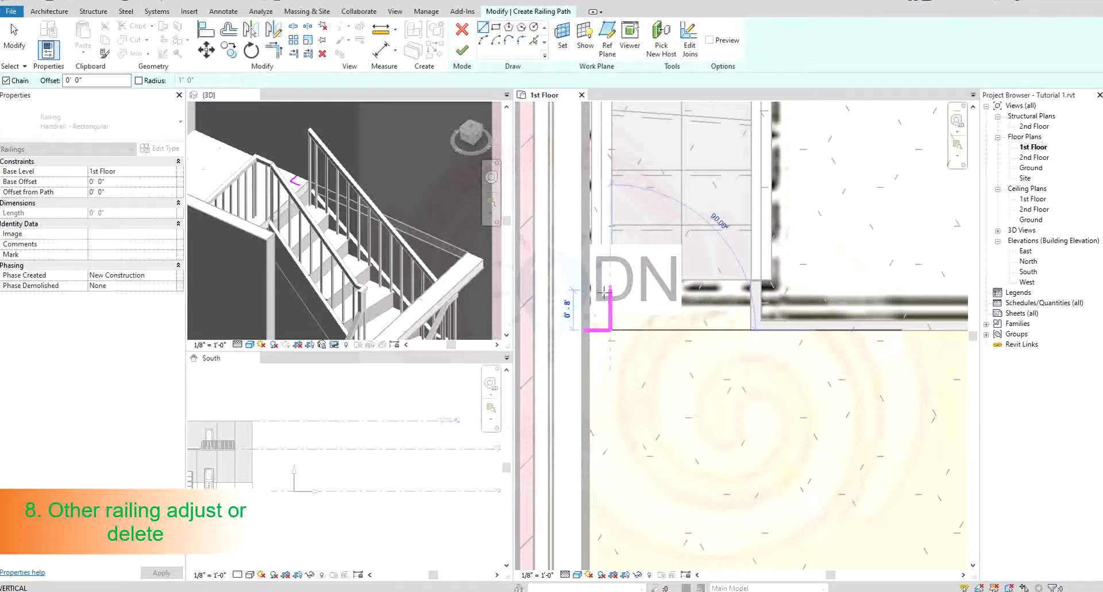
{"action": "key", "text": "Escape"}
{"action": "key", "text": "Escape"}
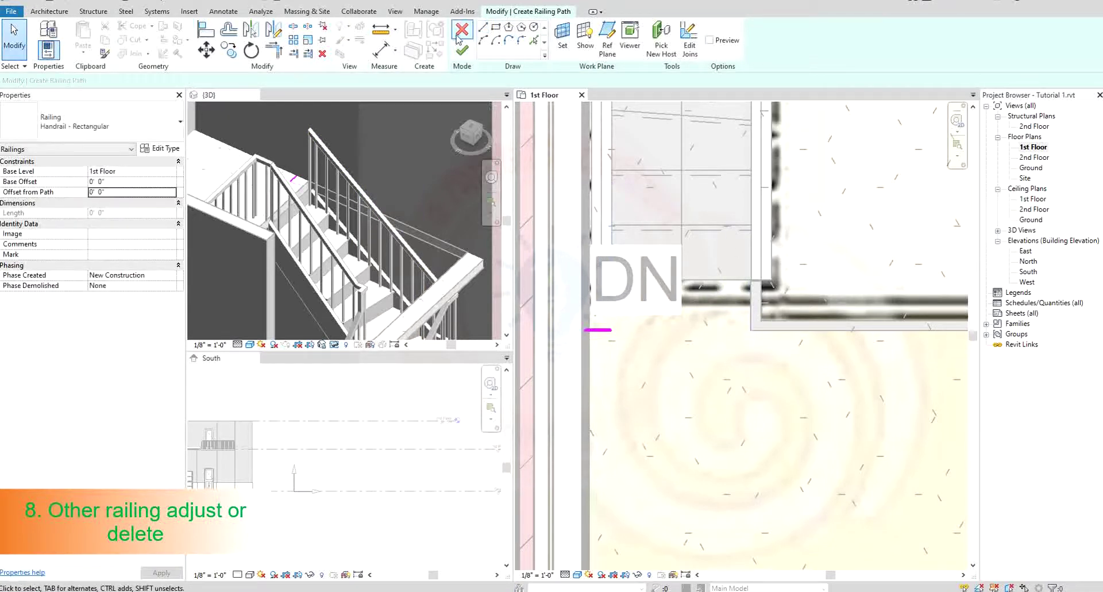
{"action": "left_click", "coordinate": [462, 30]}
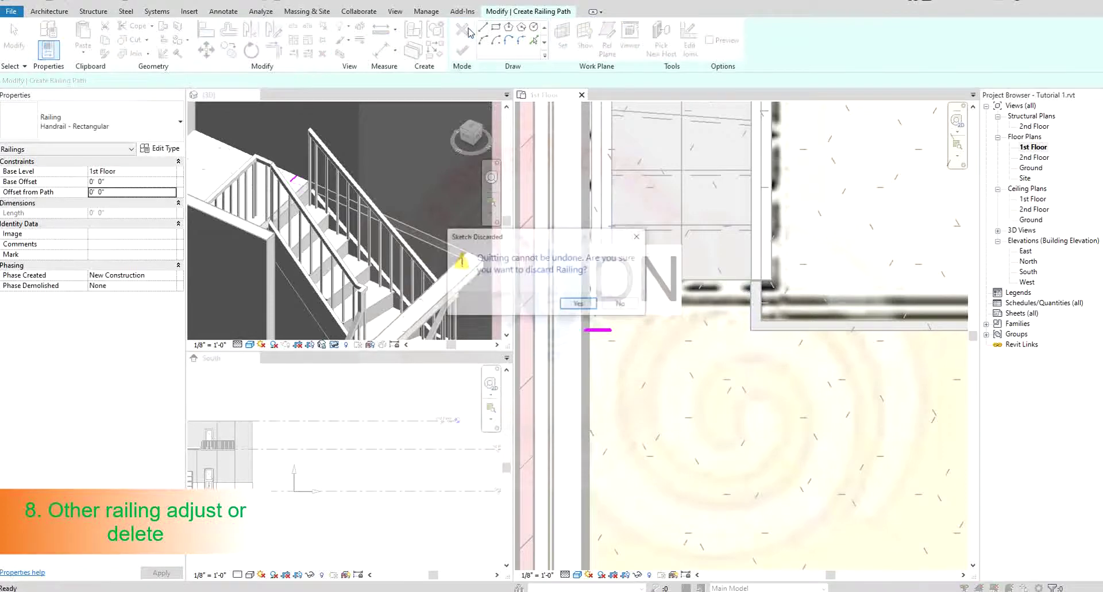
{"action": "left_click", "coordinate": [579, 304]}
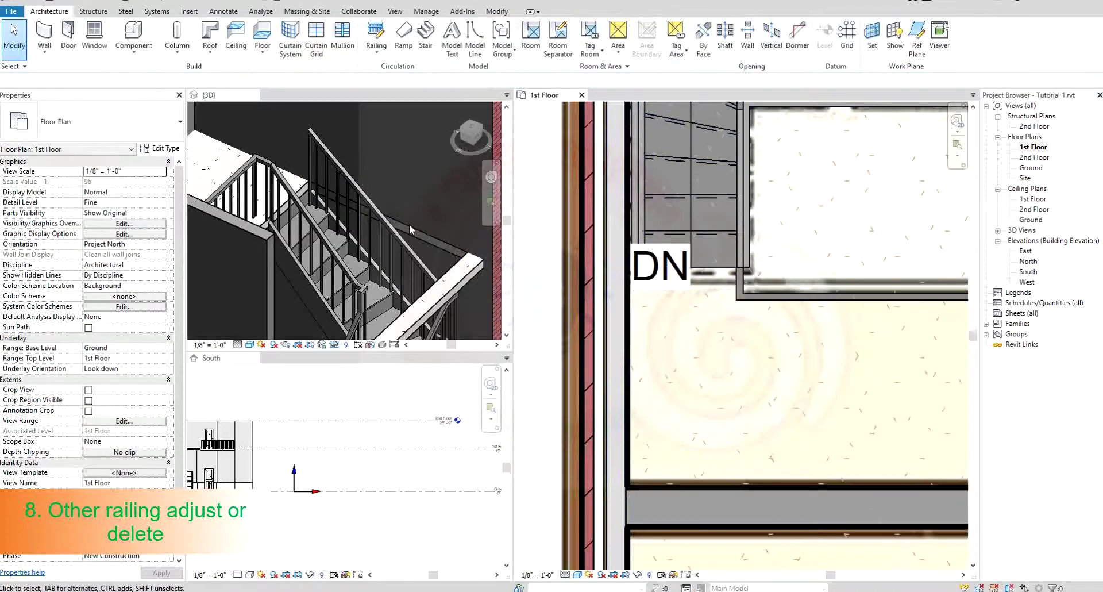
Delete the vertical leg of the railing path so it runs only along the upper flight
{"action": "left_click", "coordinate": [389, 230]}
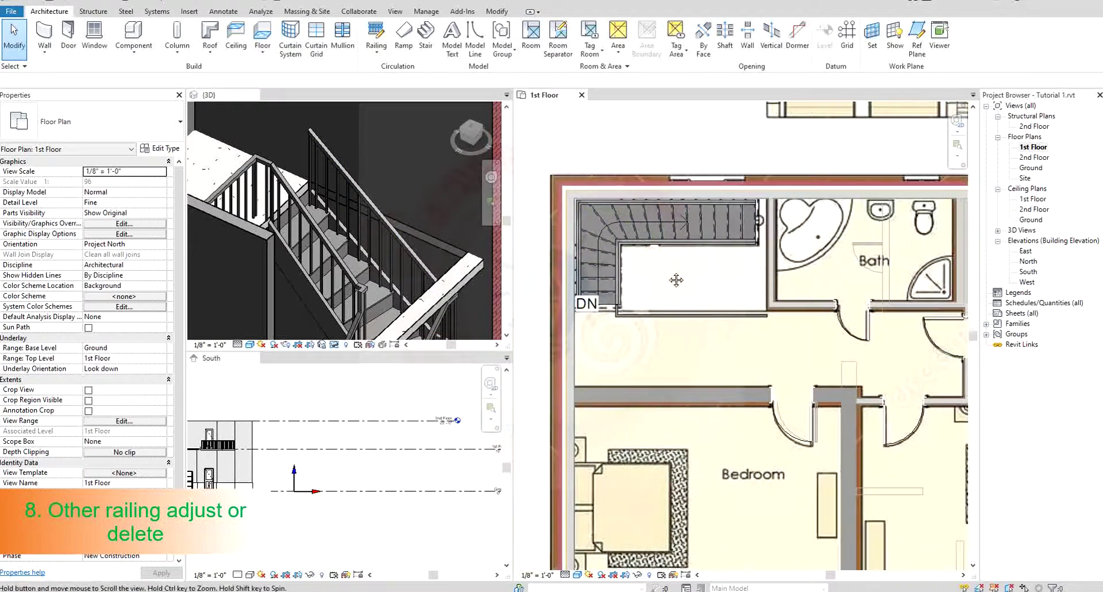
{"action": "double_click", "coordinate": [389, 229]}
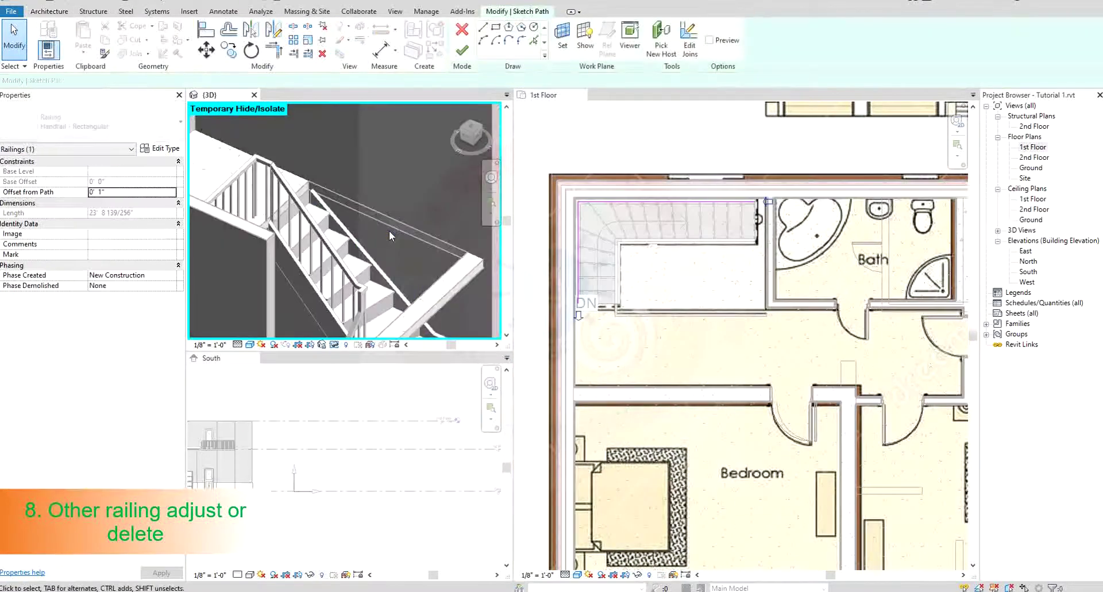
{"action": "scroll", "coordinate": [589, 223], "scroll_direction": "up", "scroll_amount": 2}
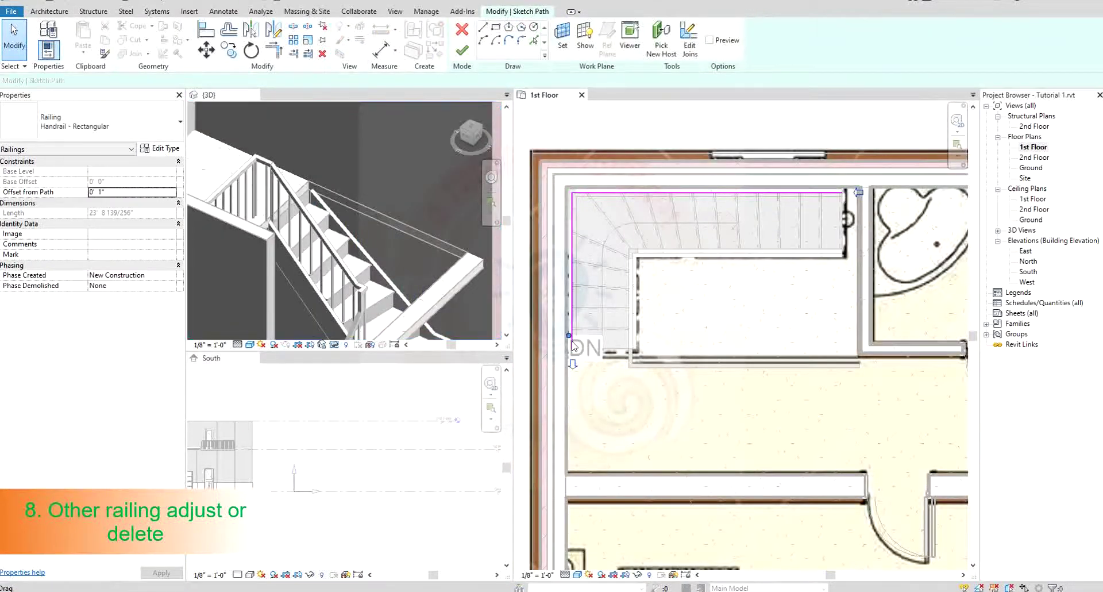
{"action": "left_click", "coordinate": [573, 315]}
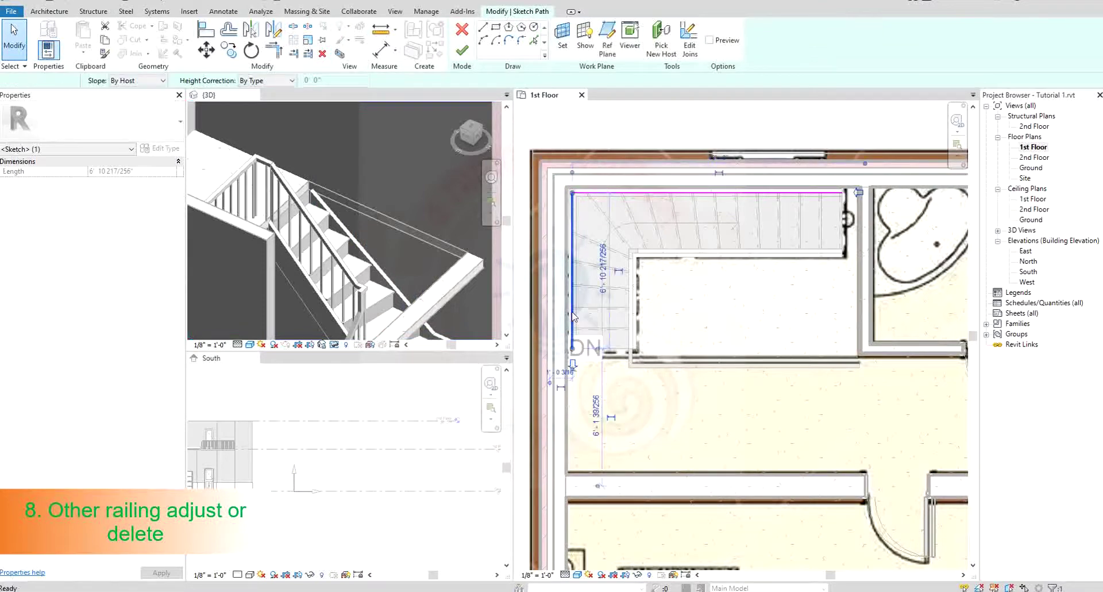
{"action": "key", "text": "Delete"}
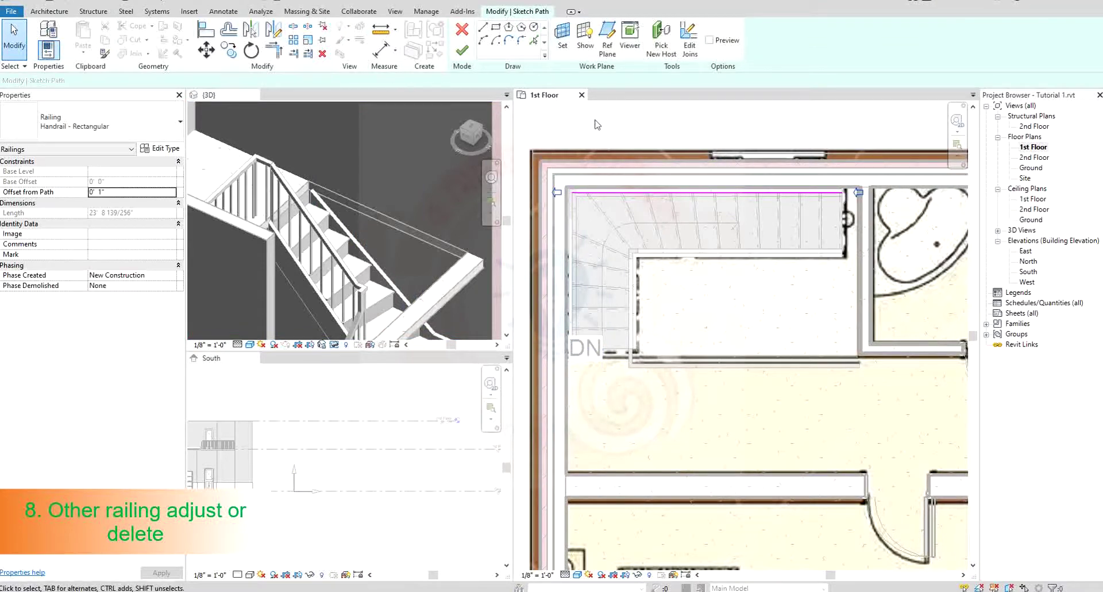
{"action": "left_click", "coordinate": [463, 52]}
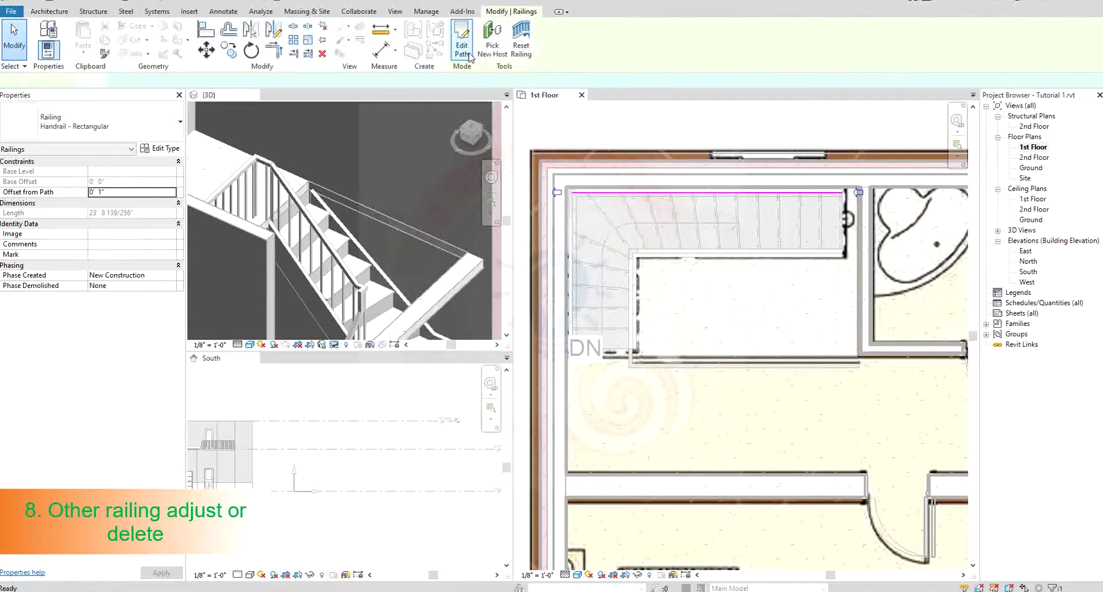
{"action": "middle_click_drag", "start_coordinate": [420, 176], "coordinate": [394, 288], "text": "shift"}
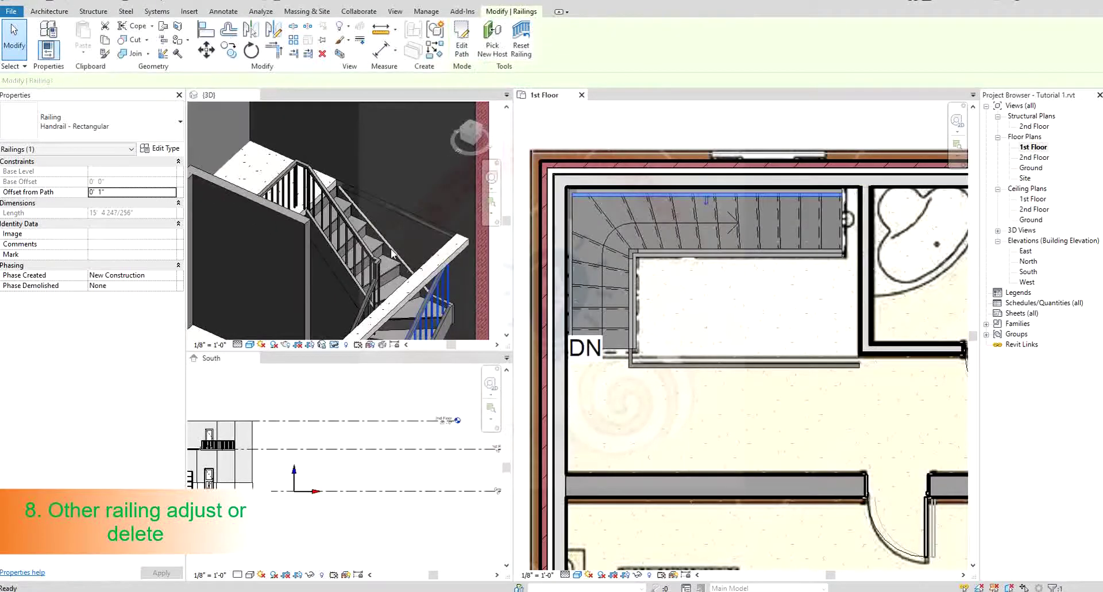
Isolate the railing (HI) to inspect it in 3D, then reset Temporary Hide/Isolate to show everything
{"action": "key", "text": "h"}
{"action": "key", "text": "i"}
{"action": "mouse_move", "coordinate": [358, 208]}
{"action": "middle_mouse_down", "text": "shift"}
{"action": "mouse_move", "coordinate": [397, 272]}
{"action": "mouse_move", "coordinate": [366, 212]}
{"action": "middle_mouse_up", "text": "shift"}
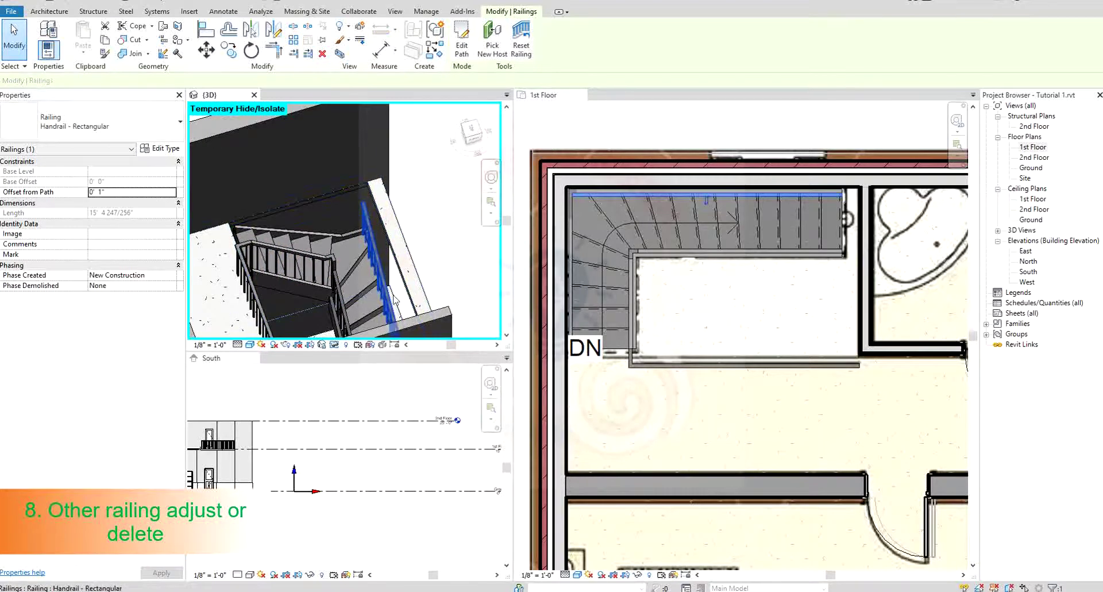
{"action": "middle_click_drag", "start_coordinate": [413, 296], "coordinate": [529, 241], "text": "shift"}
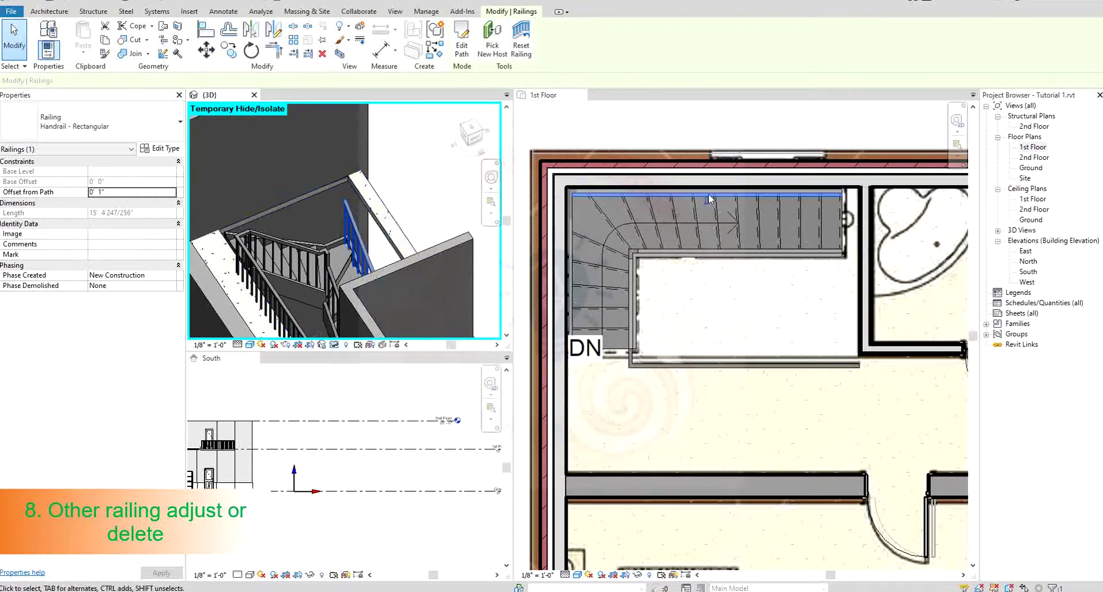
{"action": "mouse_move", "coordinate": [367, 241]}
{"action": "middle_mouse_down", "text": "shift"}
{"action": "mouse_move", "coordinate": [394, 227]}
{"action": "mouse_move", "coordinate": [395, 258]}
{"action": "mouse_move", "coordinate": [333, 274]}
{"action": "middle_mouse_up", "text": "shift"}
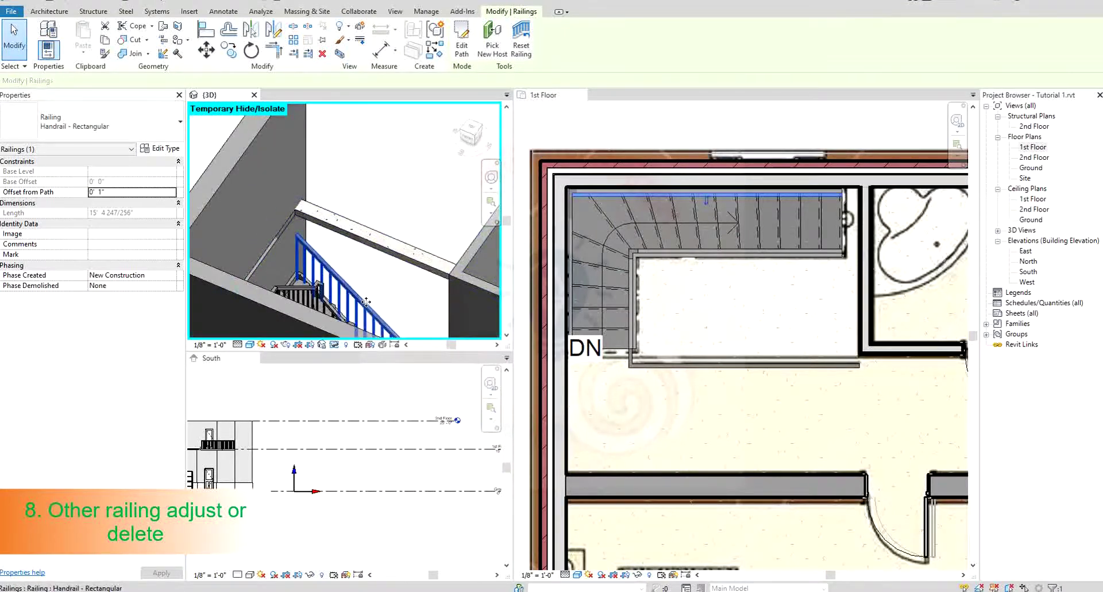
{"action": "scroll", "coordinate": [724, 280], "scroll_direction": "down", "scroll_amount": 3}
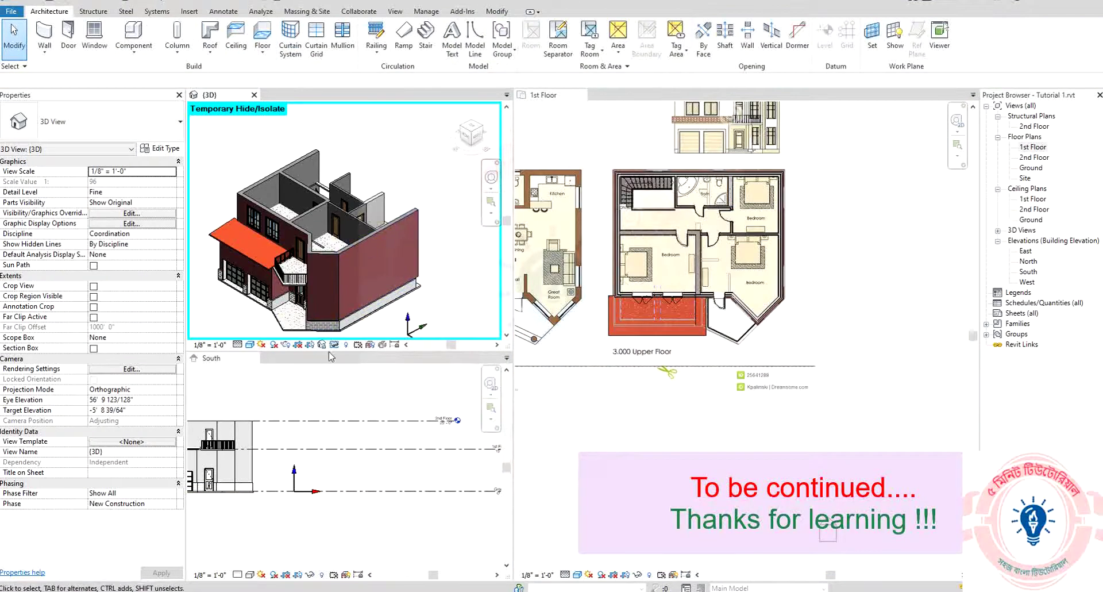
{"action": "left_click", "coordinate": [334, 345]}
{"action": "left_click", "coordinate": [363, 332]}
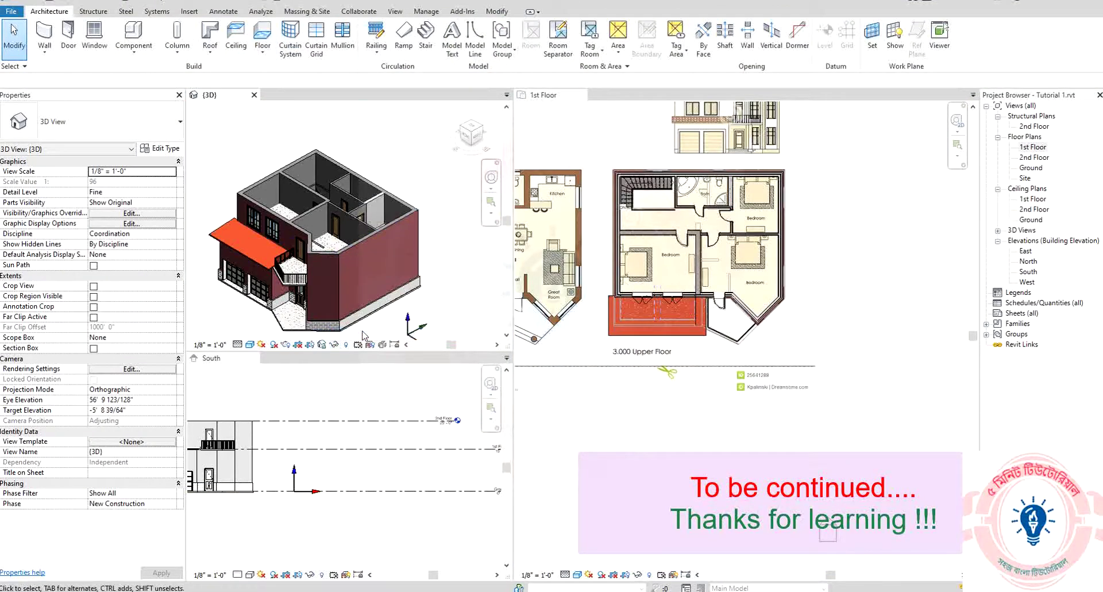